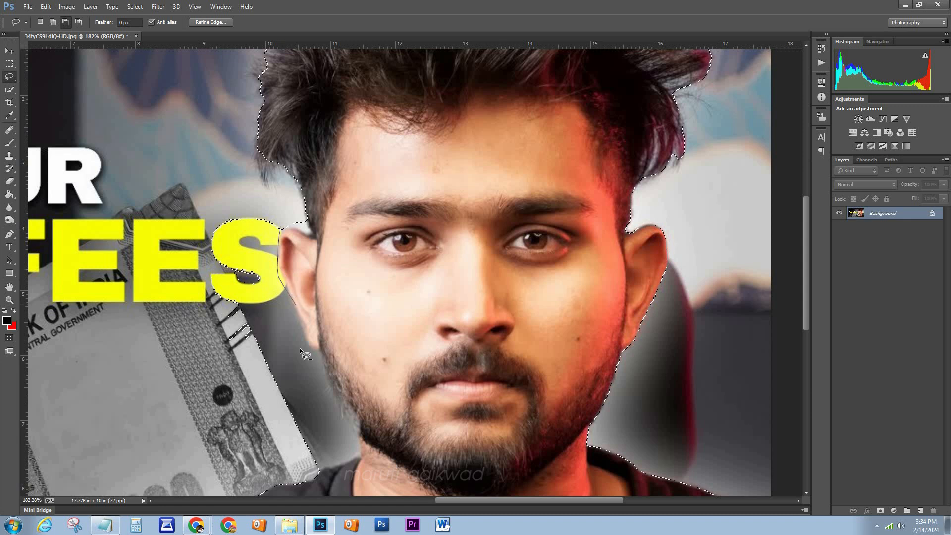
Subtract the yellow letter S and the background beside the ear next to it from the portrait selection with the Lasso.
drag(206, 171, 284, 224)
click(482, 195)
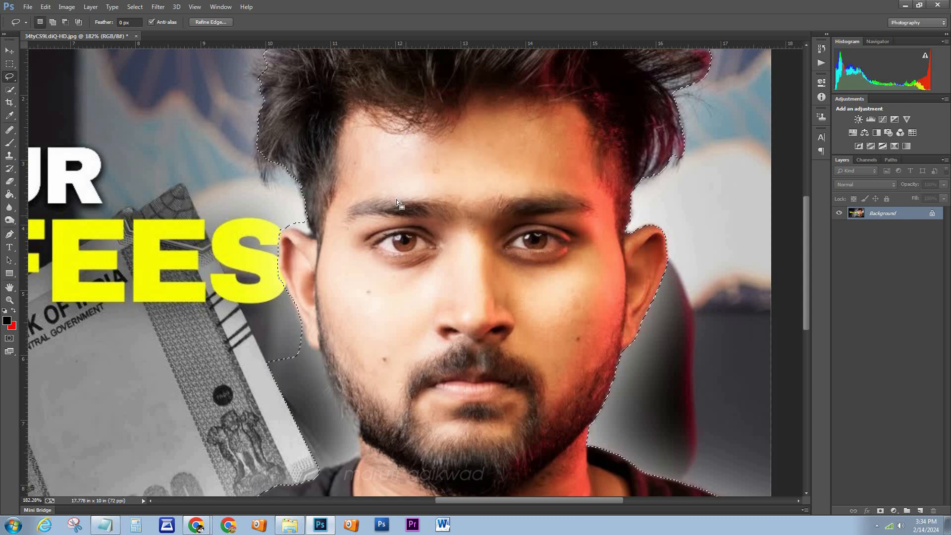
drag(310, 233, 282, 223)
drag(365, 310, 343, 213)
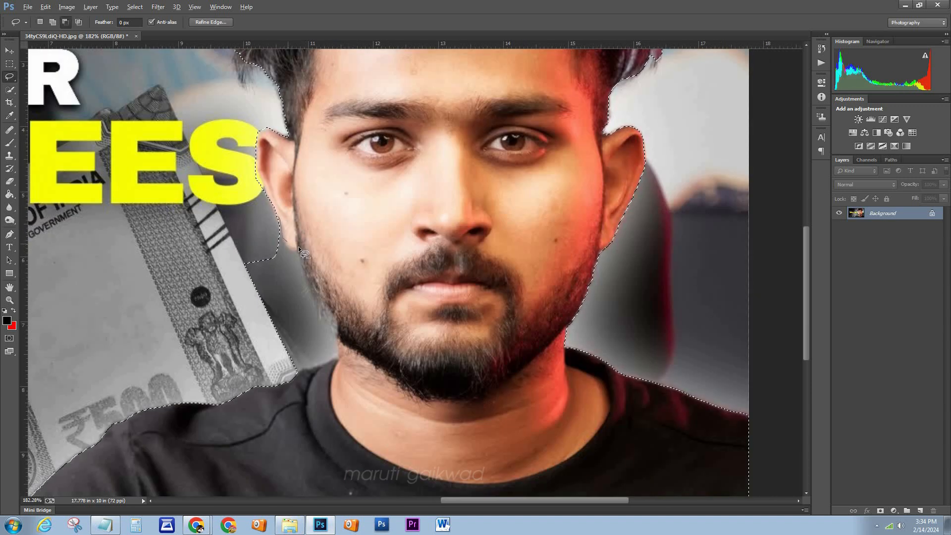
Subtract the background between the banknote and the man's jaw and neck from the selection with the Polygonal Lasso.
right_click(9, 77)
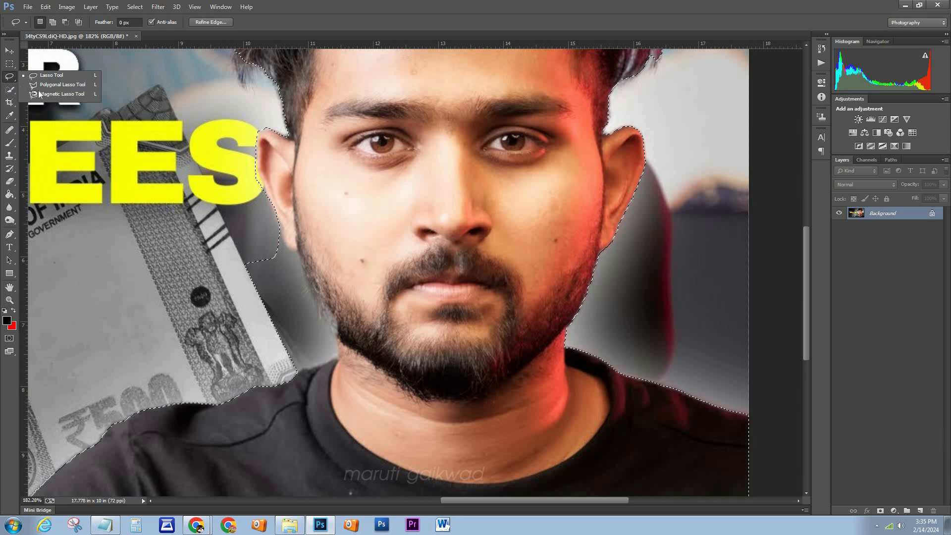
click(54, 84)
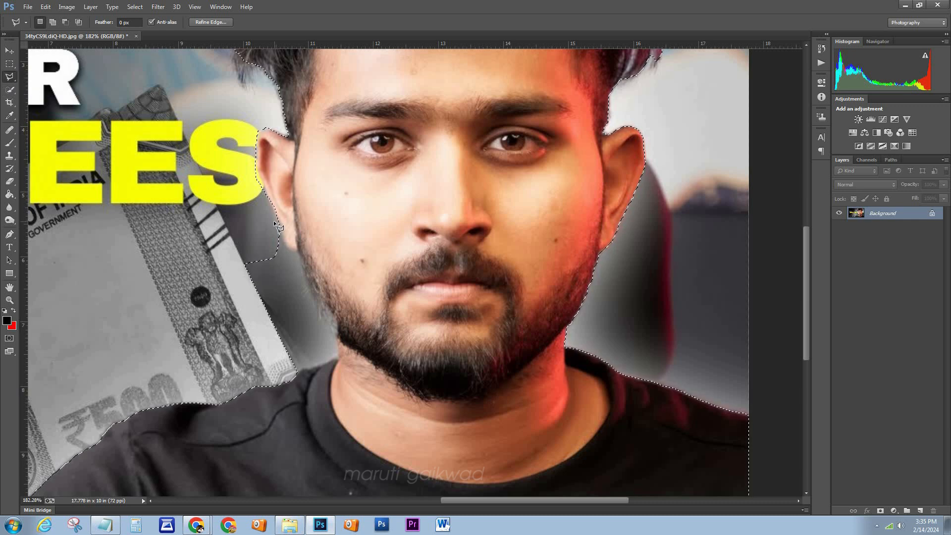
click(297, 253)
click(303, 267)
click(308, 286)
click(323, 302)
click(333, 330)
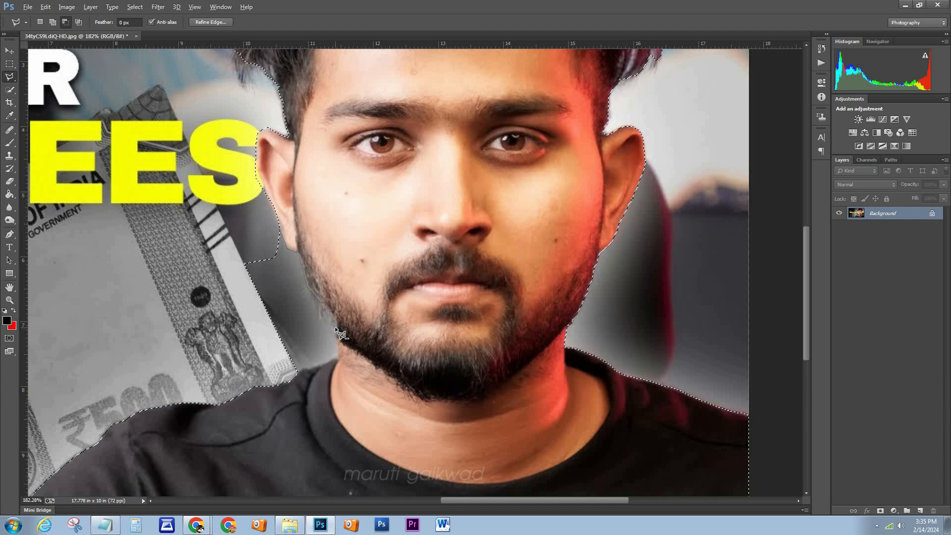
double_click(338, 355)
click(338, 358)
click(297, 373)
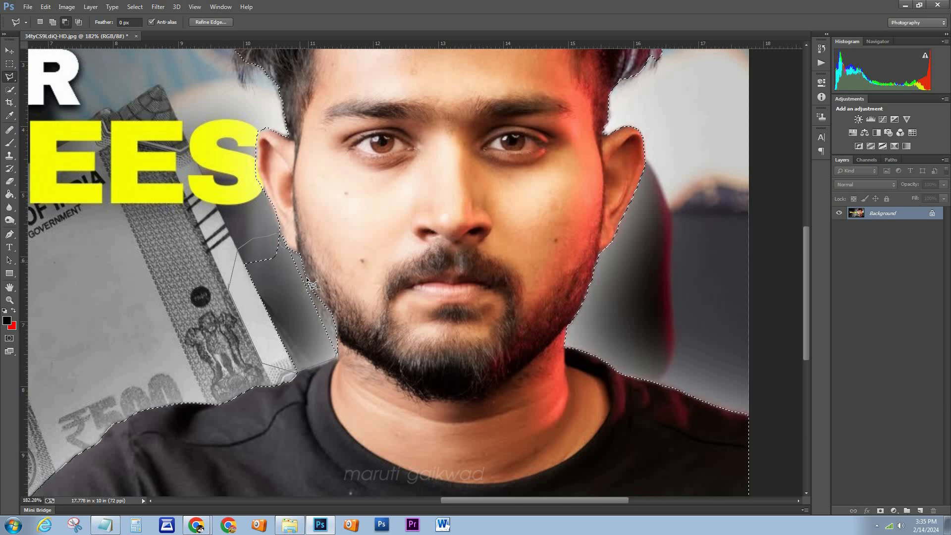
double_click(330, 324)
Trim the small remaining area beside the earlobe nearest the lettering from the selection.
scroll(337, 317, down, 5)
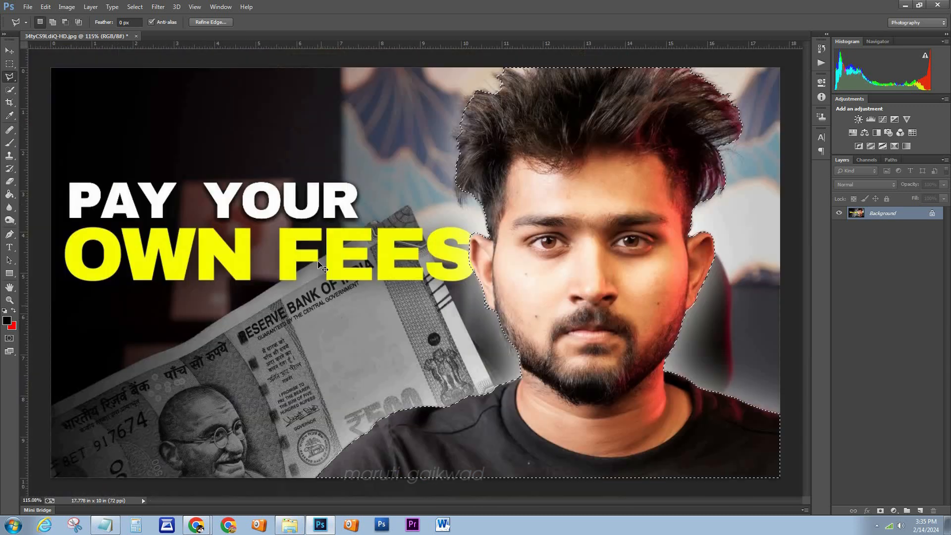
scroll(476, 248, up, 8)
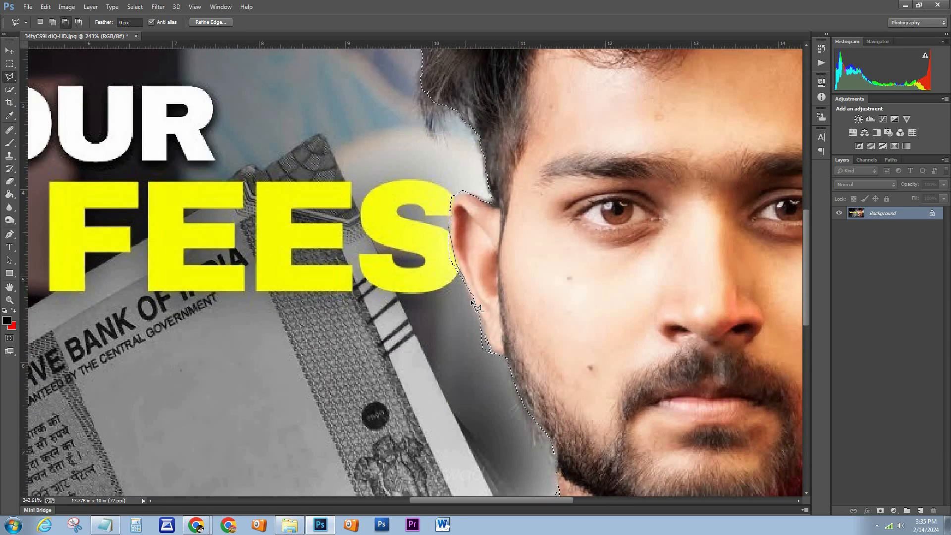
alt+click(484, 336)
double_click(469, 337)
Refine the selection's edge around the man and hide everything else with a layer mask.
scroll(467, 298, down, 6)
click(218, 22)
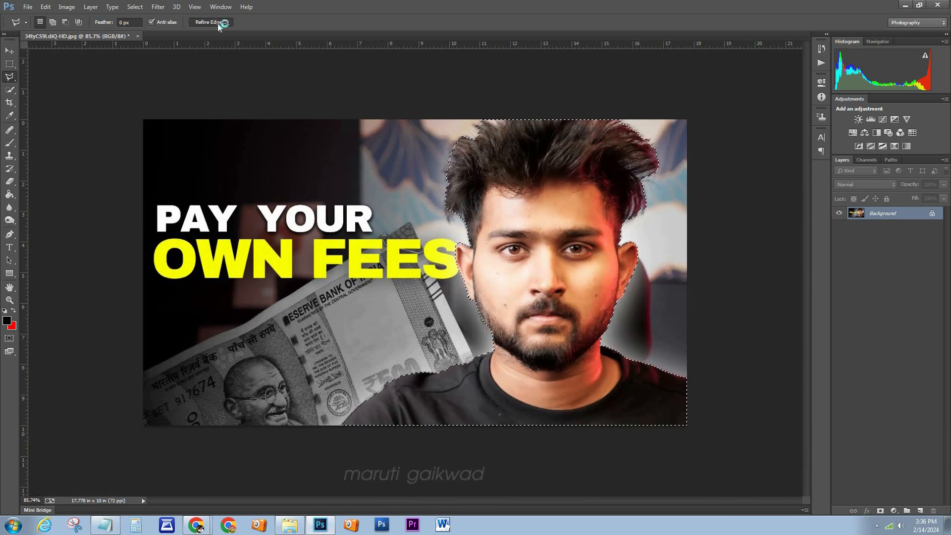
drag(409, 183, 416, 185)
drag(409, 226, 414, 227)
click(480, 341)
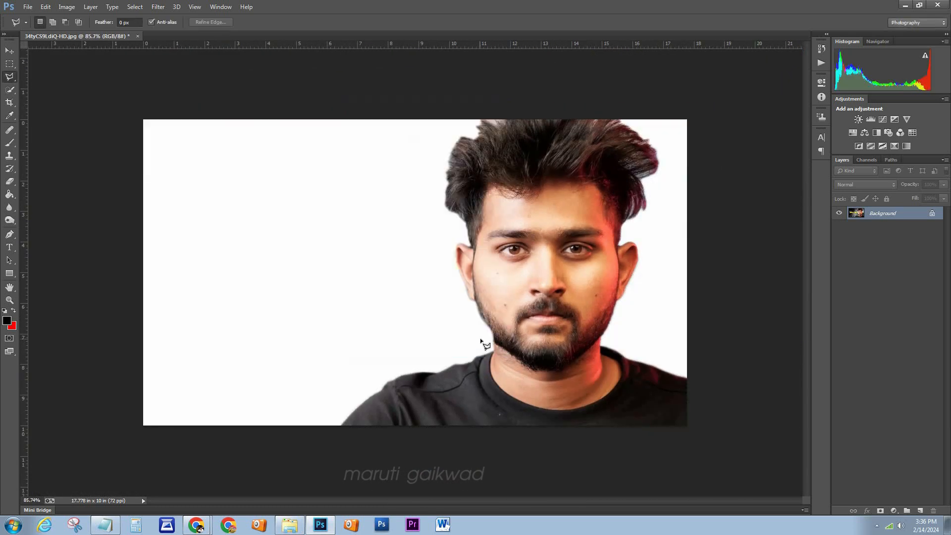
click(881, 511)
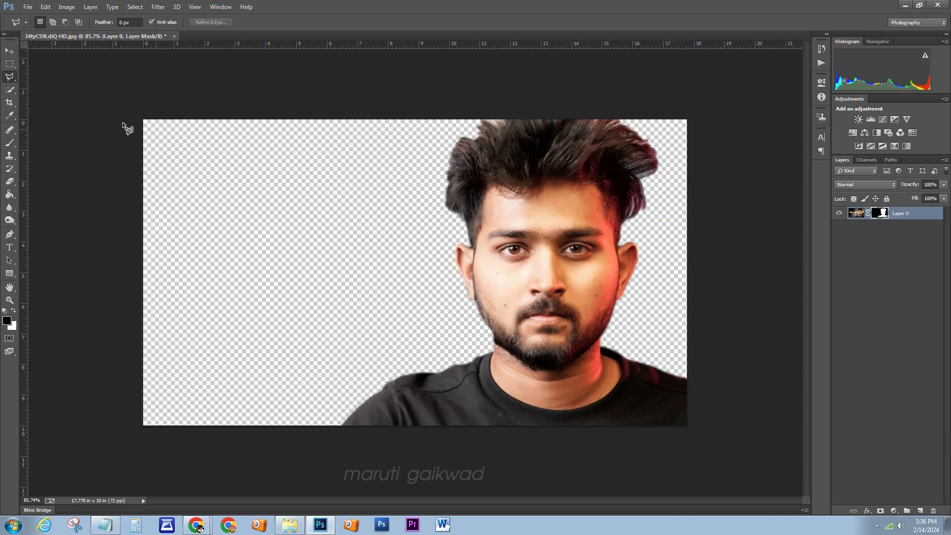
Create a new white document of 1920 by 1080 pixels at 300 pixels per inch.
click(10, 51)
key(ctrl+n)
click(480, 137)
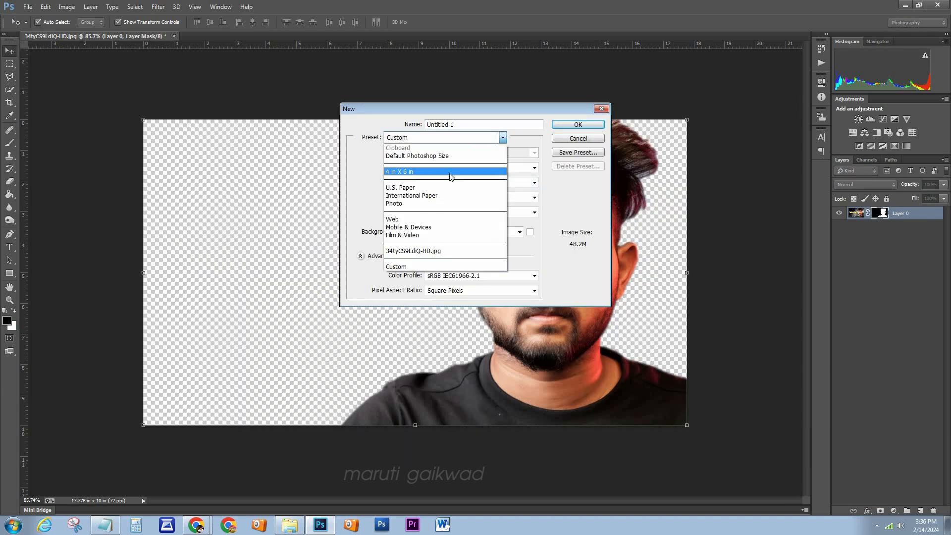
click(450, 173)
click(526, 171)
click(491, 178)
text(1920)
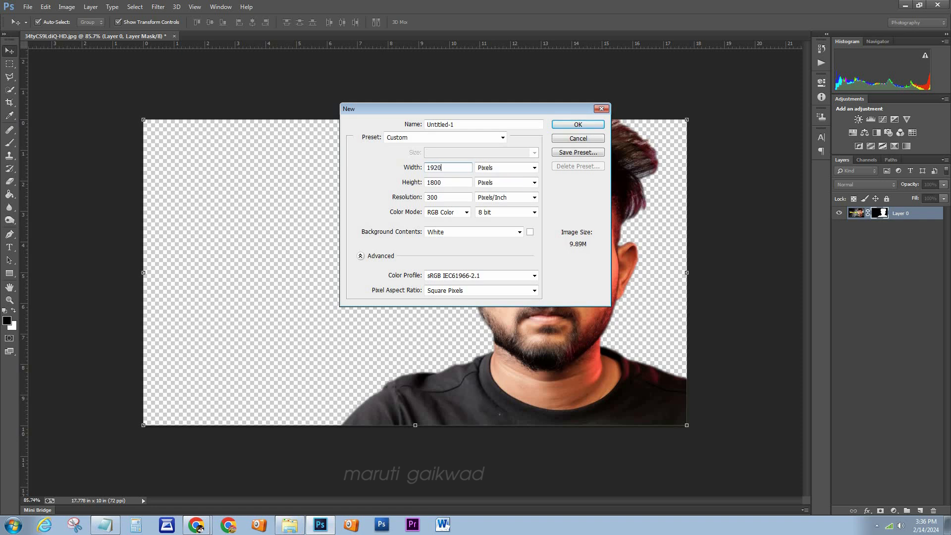
text(1080)
click(573, 126)
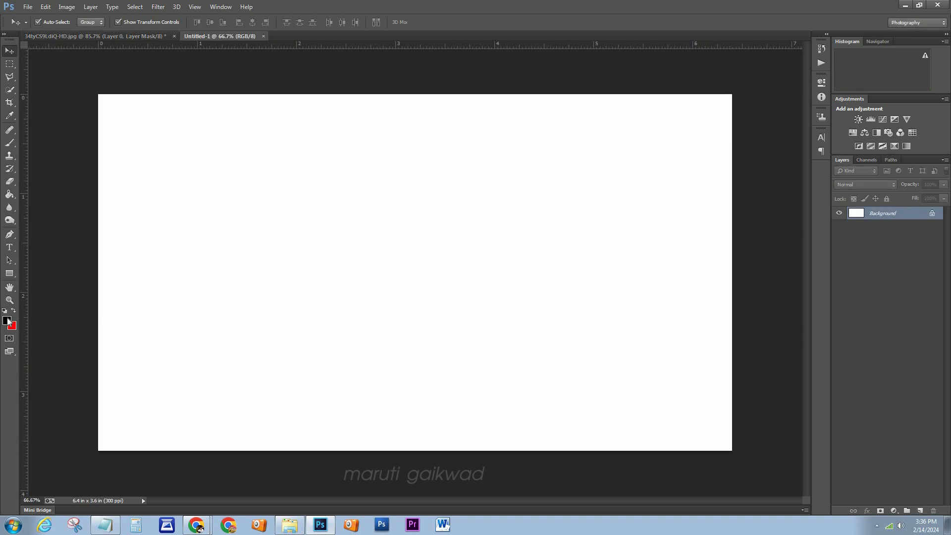
Fill the background with black and add an empty layer above it.
key(shift+F5)
click(533, 151)
click(921, 510)
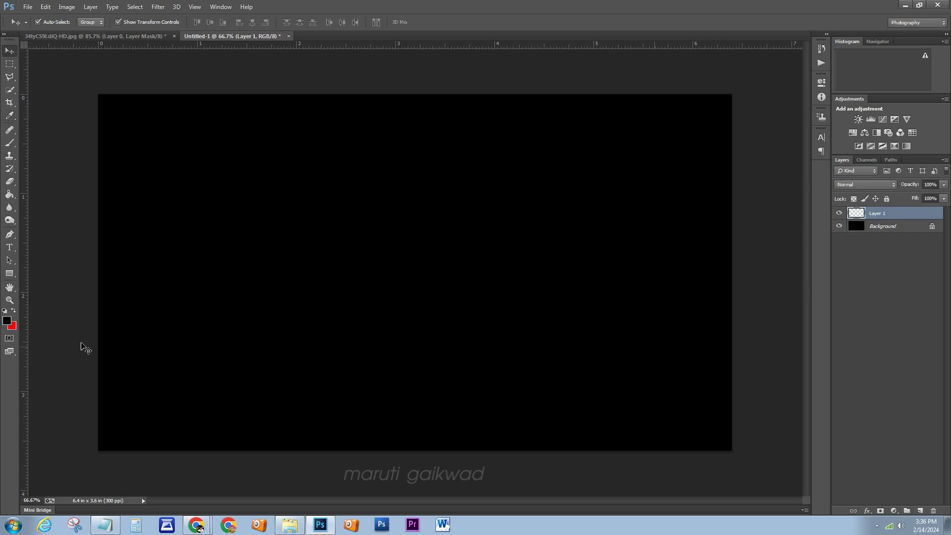
Paint one large soft glow in bright green #12ff00 on the right part of the canvas with a 1600 px brush.
click(7, 321)
drag(498, 134, 505, 219)
drag(459, 152, 488, 134)
click(579, 129)
key(b)
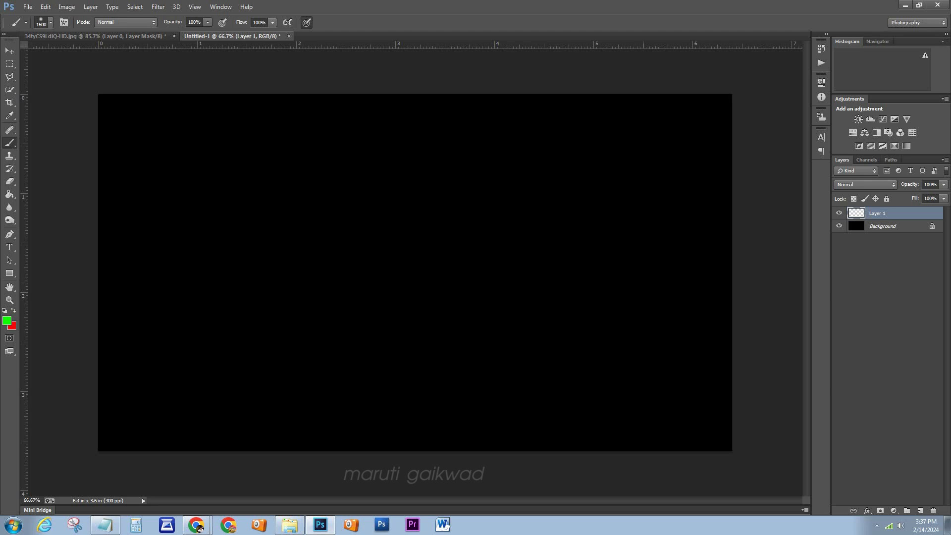
click(614, 248)
Paint a soft white glow with a 1400 px brush over the green glow's centre on its own new layer, undoing the trial dab.
click(7, 320)
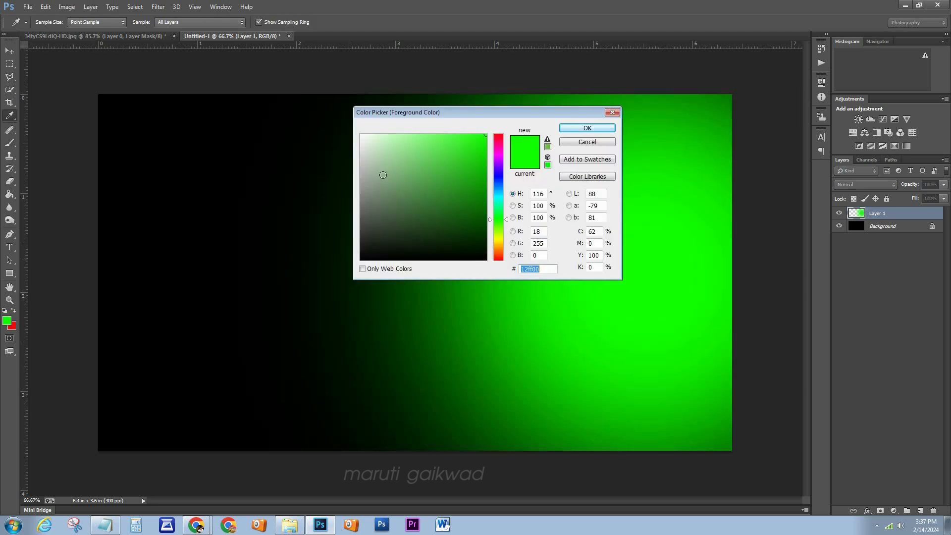
click(359, 126)
click(541, 123)
key(bracketleft)
key(bracketleft)
click(602, 273)
key(ctrl+z)
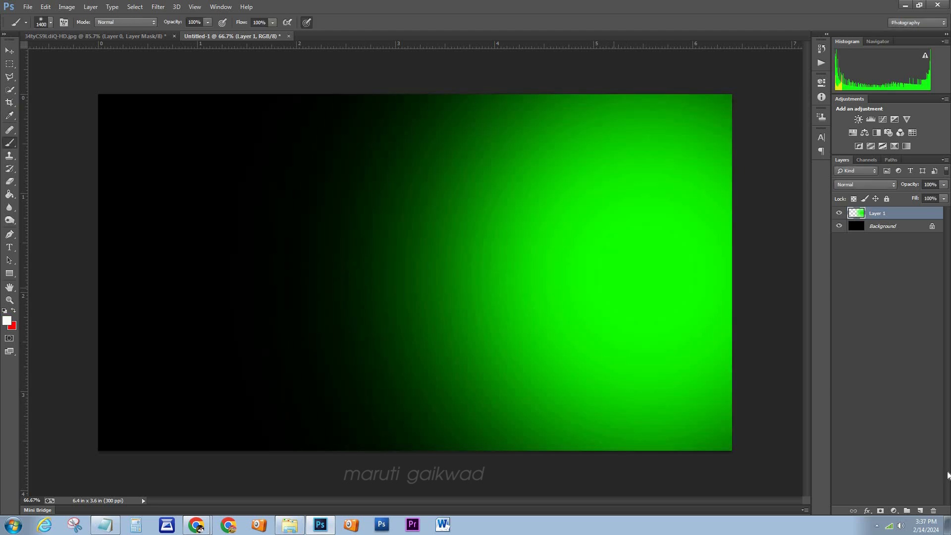
click(920, 511)
click(623, 277)
key(ctrl+minus)
key(ctrl+minus)
scroll(587, 297, up, 1)
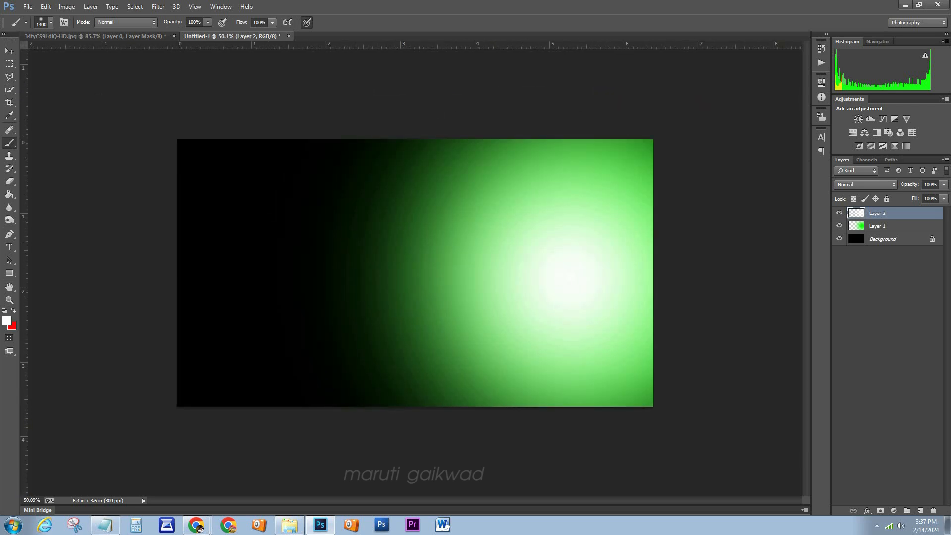
Add another empty layer and place it beneath the white glow layer.
click(921, 510)
click(10, 51)
click(433, 208)
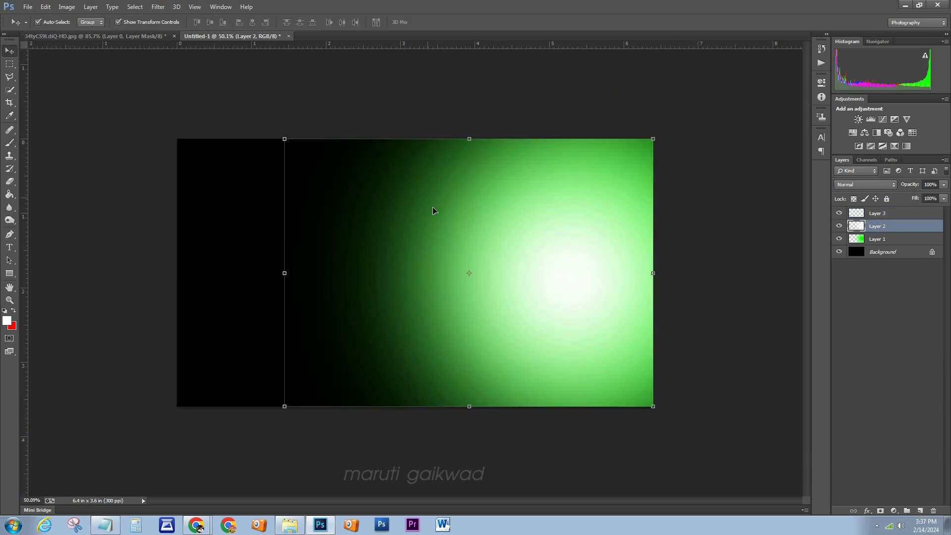
click(885, 213)
Bring the masked portrait from 34tyCS9LdiQ-HD.jpg into the new document and convert it to a smart object.
click(135, 37)
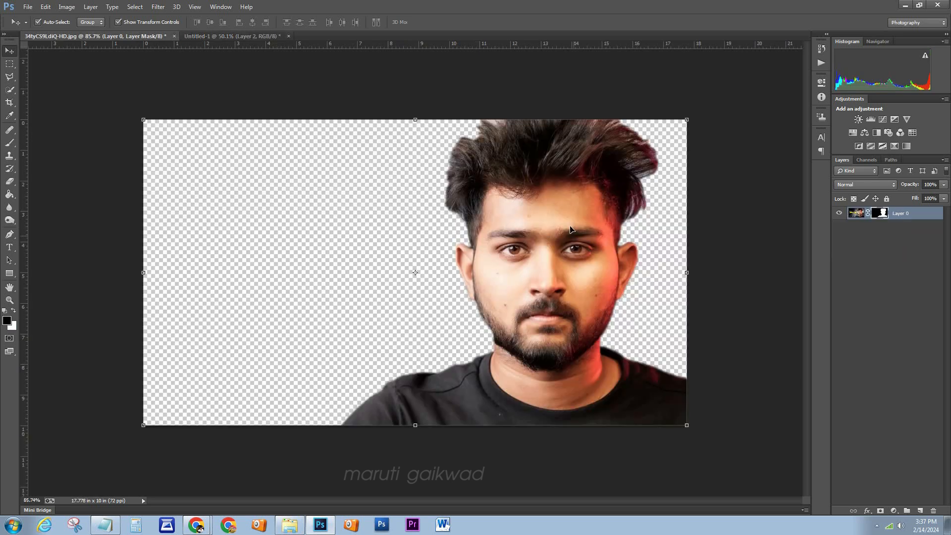
drag(570, 218, 500, 270)
right_click(887, 213)
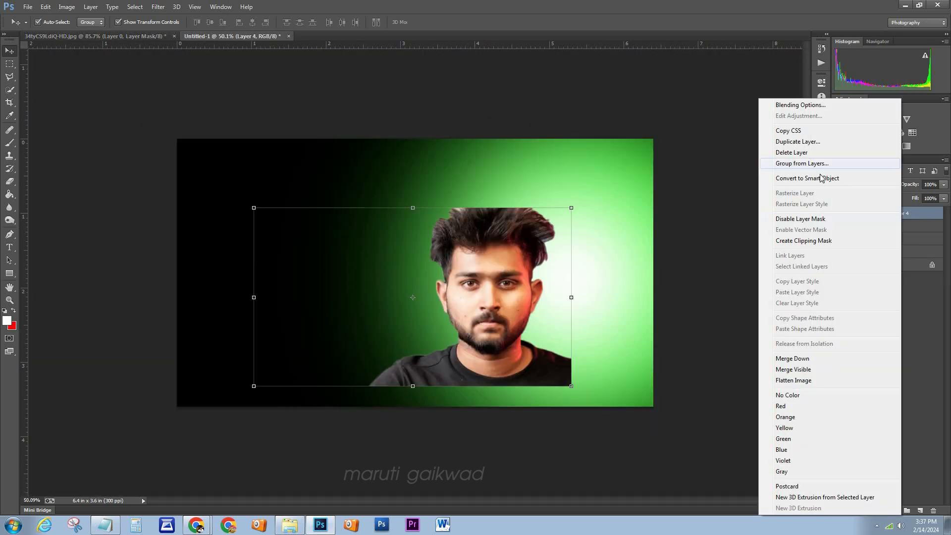
click(831, 177)
Enlarge the portrait to the canvas height and position it over the glow, with the shoulders meeting the lower canvas edge.
drag(572, 205, 646, 96)
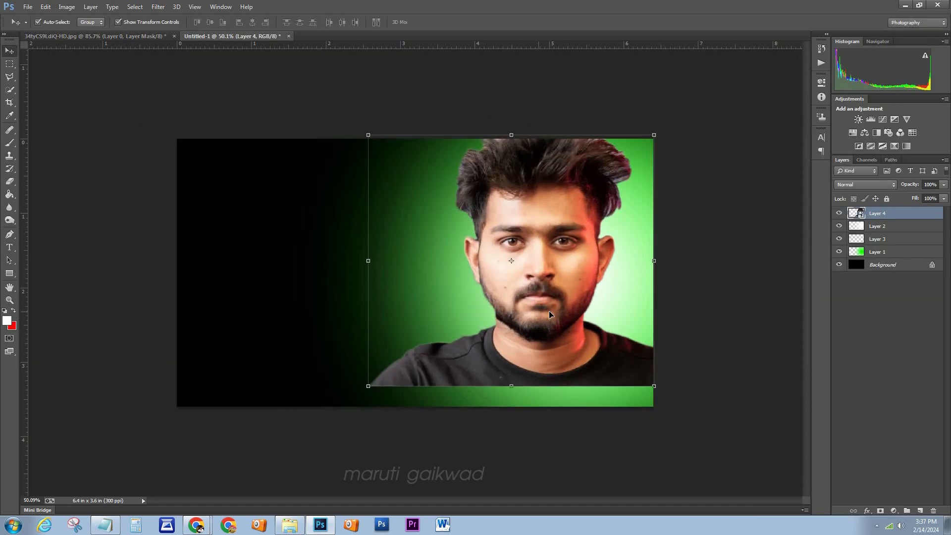
drag(549, 310, 554, 333)
key(ctrl+t)
drag(654, 153, 673, 136)
drag(599, 282, 592, 282)
click(731, 307)
Rasterize the portrait layer and add an empty layer mask to it, with black ready as the brush colour.
right_click(881, 213)
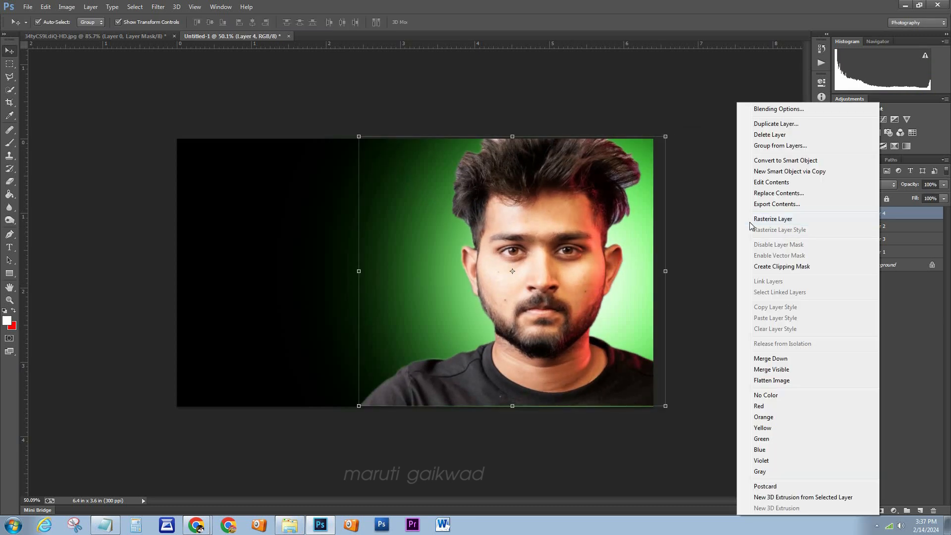
click(754, 219)
scroll(560, 116, up, 7)
drag(570, 114, 444, 263)
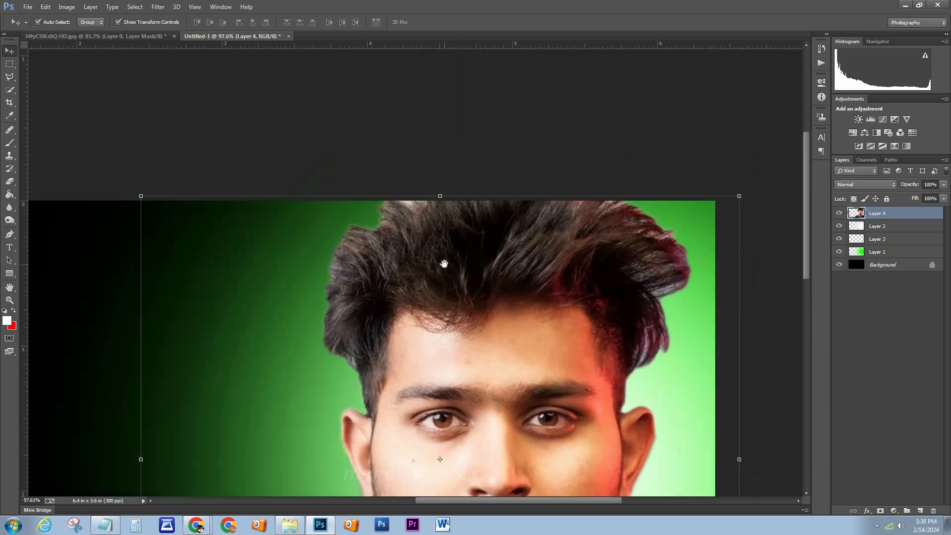
click(880, 511)
key(d)
key(b)
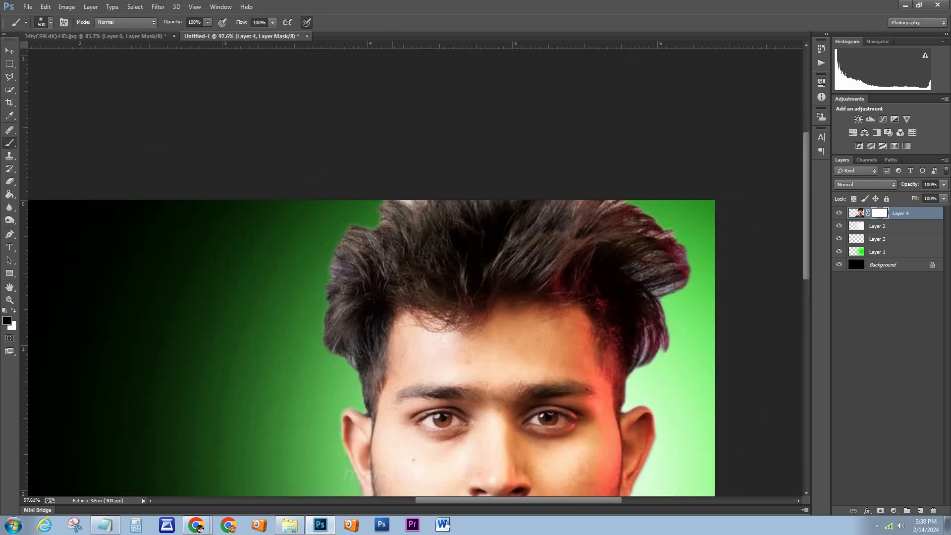
Soften the hair's outline by painting black on the mask with a 90 px brush at 78% opacity and 78% flow.
key(bracketleft)
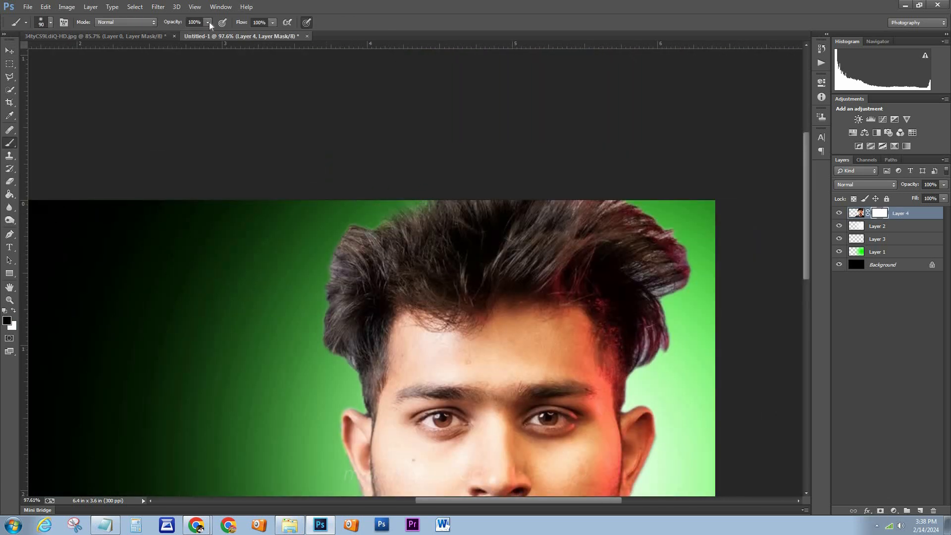
mouse_move(634, 209)
mouse_down()
mouse_move(702, 236)
mouse_move(675, 344)
mouse_move(626, 381)
mouse_up()
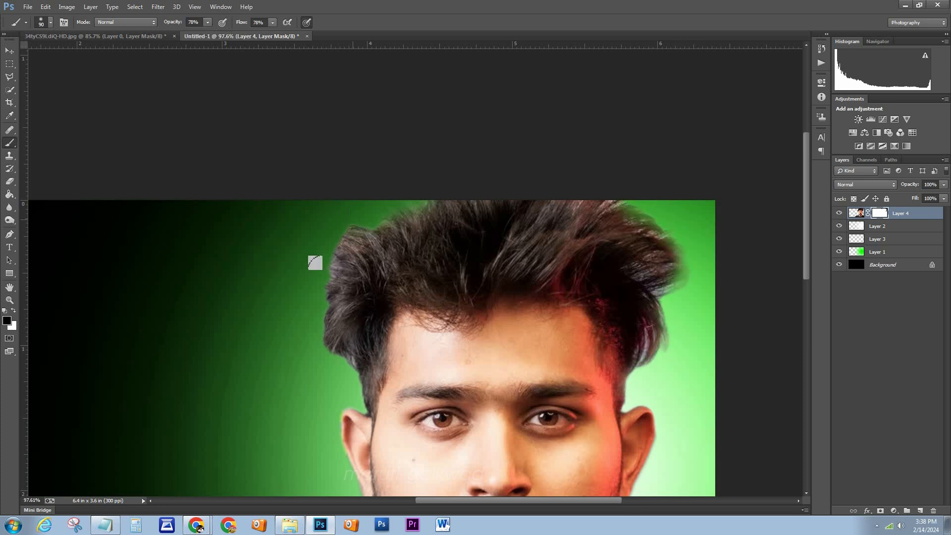
drag(584, 177, 682, 229)
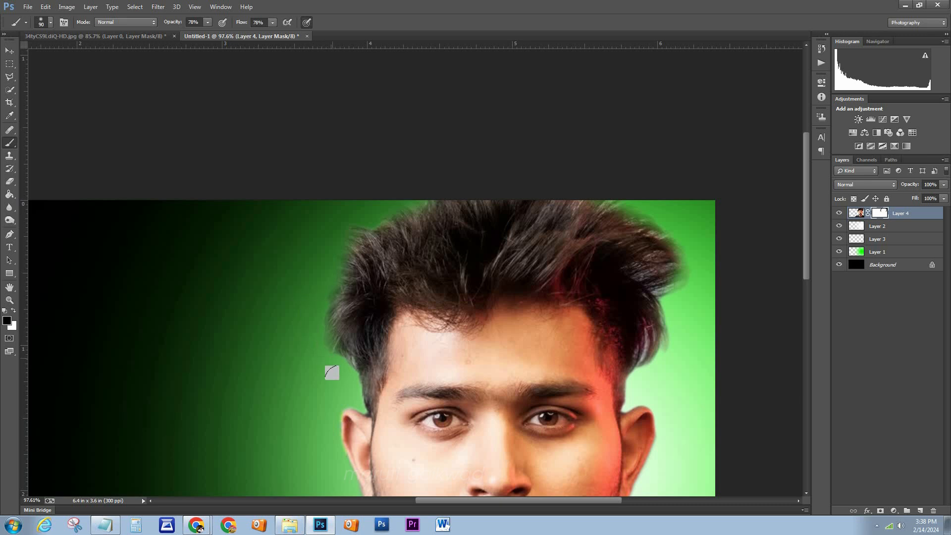
mouse_move(672, 296)
mouse_down()
mouse_move(672, 357)
mouse_move(637, 398)
mouse_move(635, 417)
mouse_up()
Paint black on the mask along both shoulders to blend the shirt's edges into the background.
drag(590, 225, 563, 104)
drag(234, 400, 246, 207)
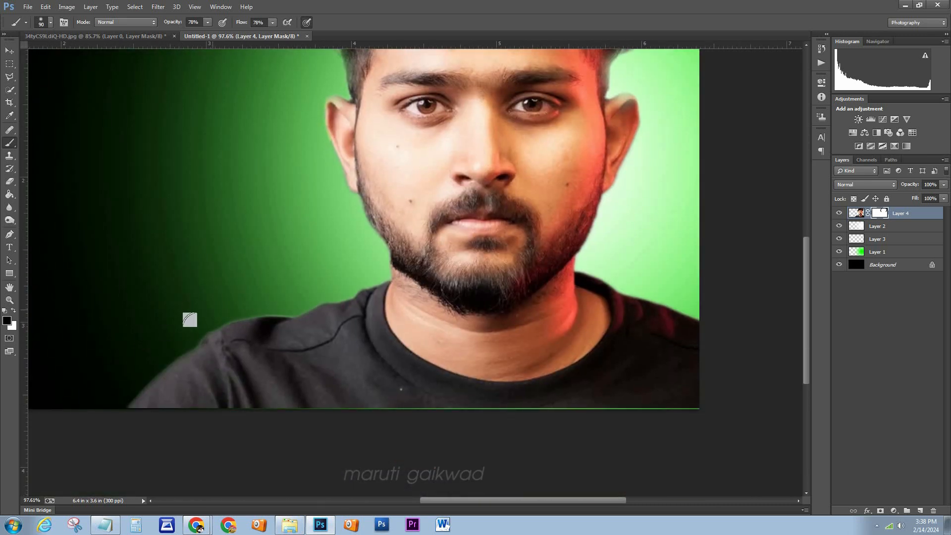
mouse_move(566, 276)
mouse_down()
mouse_move(640, 281)
mouse_move(743, 312)
mouse_up()
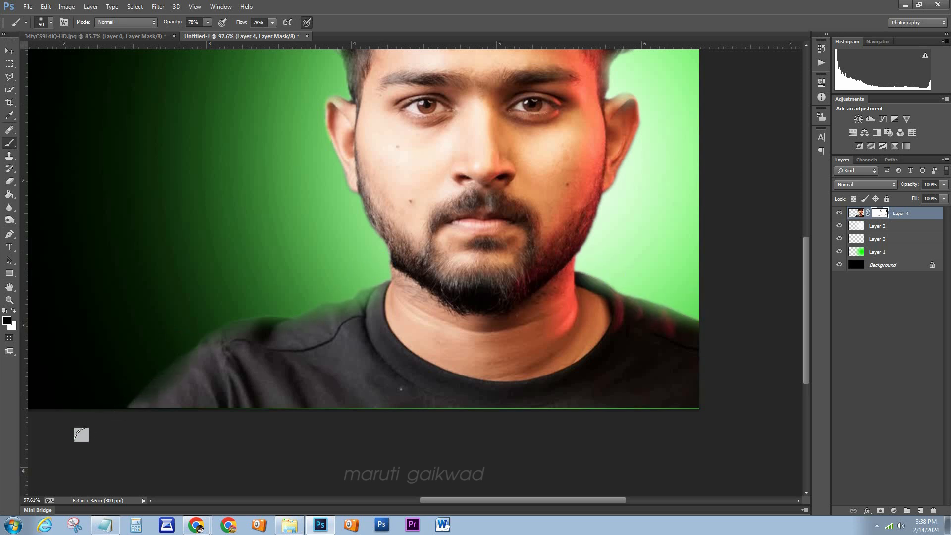
drag(218, 350, 138, 445)
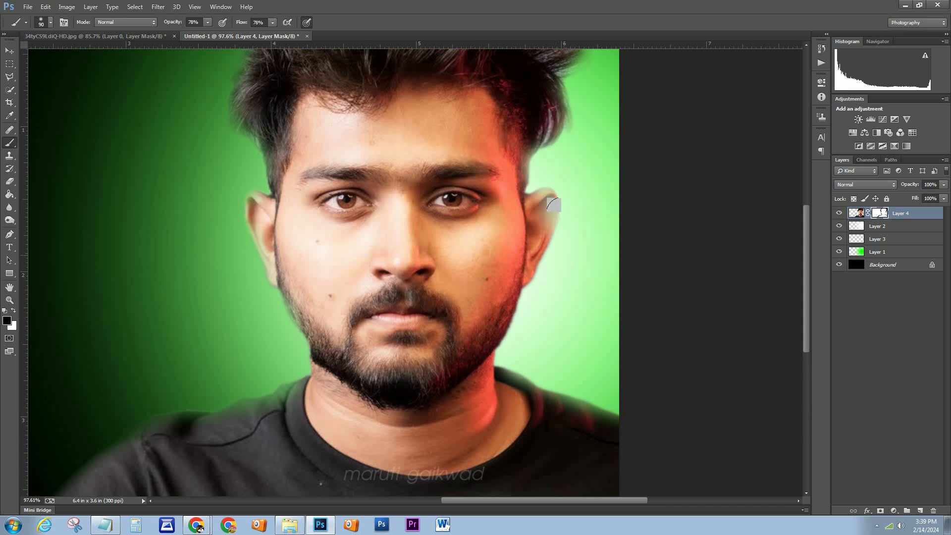
Soften the mask around the ears and the sides of the head, and check the blended outline.
drag(507, 326, 496, 389)
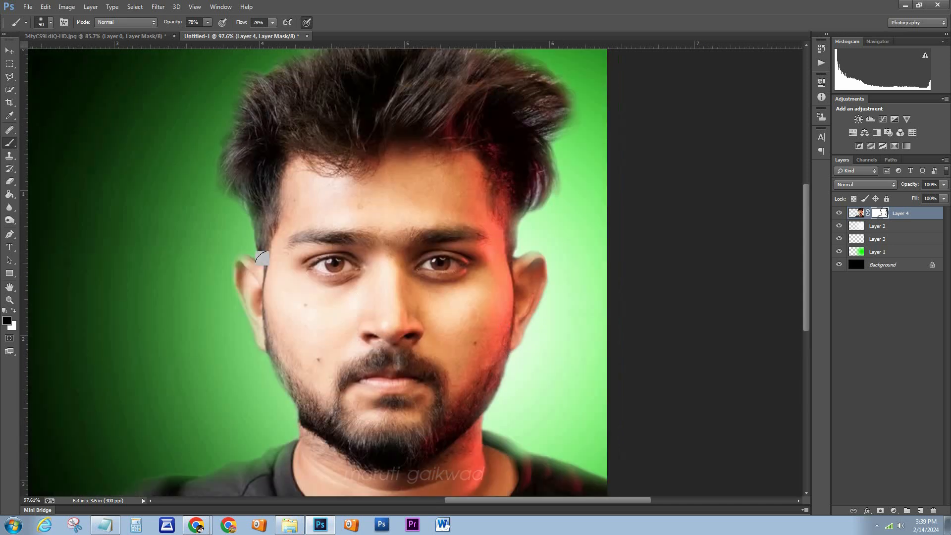
drag(561, 188, 623, 233)
scroll(423, 229, down, 6)
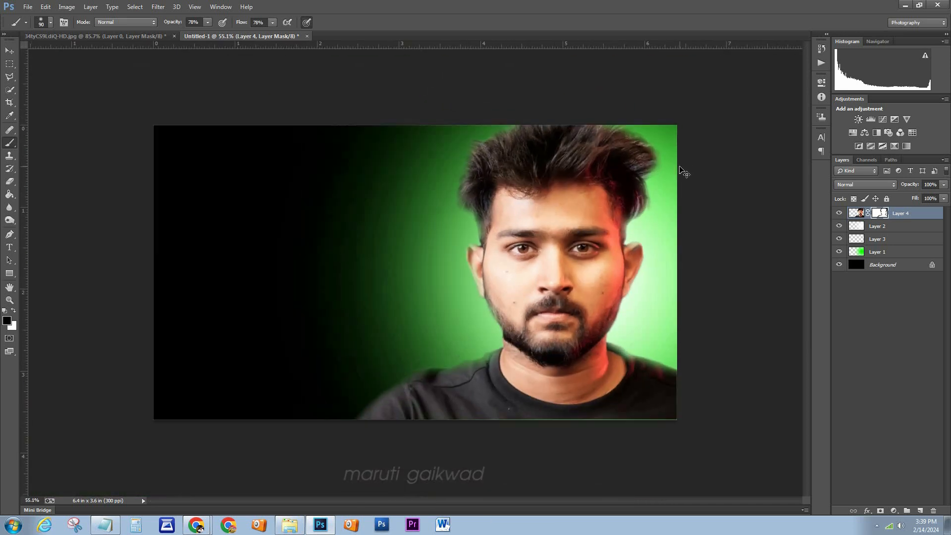
scroll(694, 205, up, 3)
scroll(697, 214, down, 4)
scroll(702, 218, up, 1)
Copy the title from the open Notepad note and paste it as PAY YOUR OWN FEES on a new layer over the dark area.
click(920, 511)
click(11, 248)
click(106, 526)
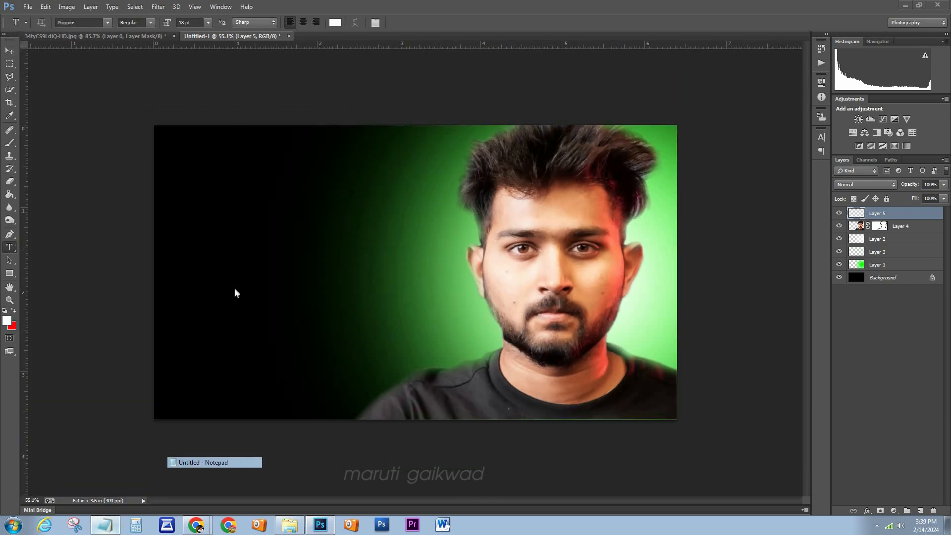
drag(451, 300, 386, 301)
key(ctrl+c)
click(11, 248)
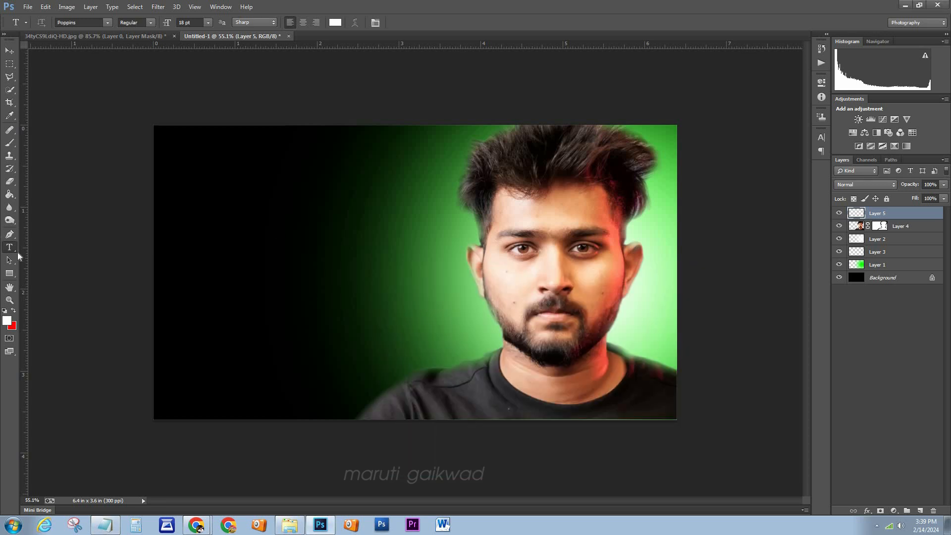
click(185, 214)
key(ctrl+v)
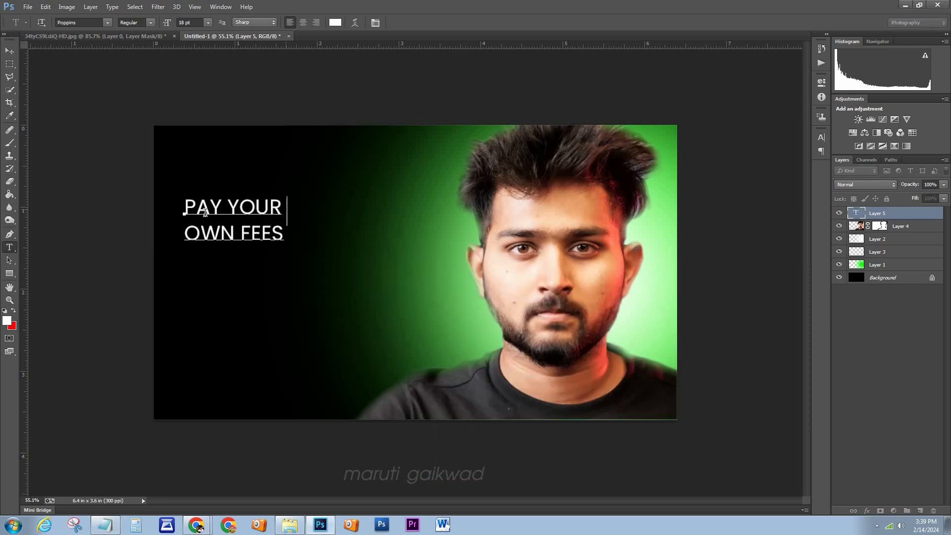
Change the title's font to Technor and set the PAY YOUR line to 48 pt.
key(ctrl+a)
click(106, 23)
drag(228, 325, 229, 120)
click(215, 34)
click(108, 23)
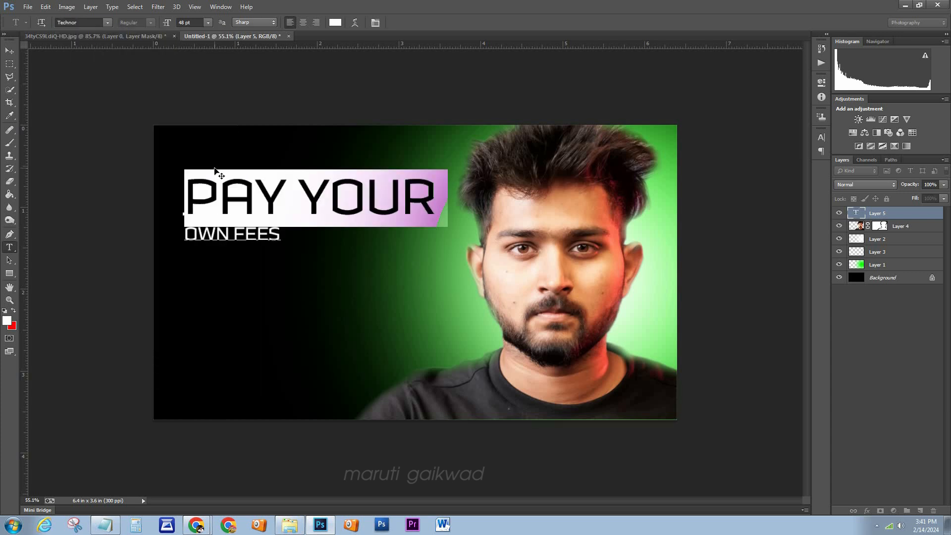
click(373, 212)
drag(434, 205, 181, 208)
key(ctrl+h)
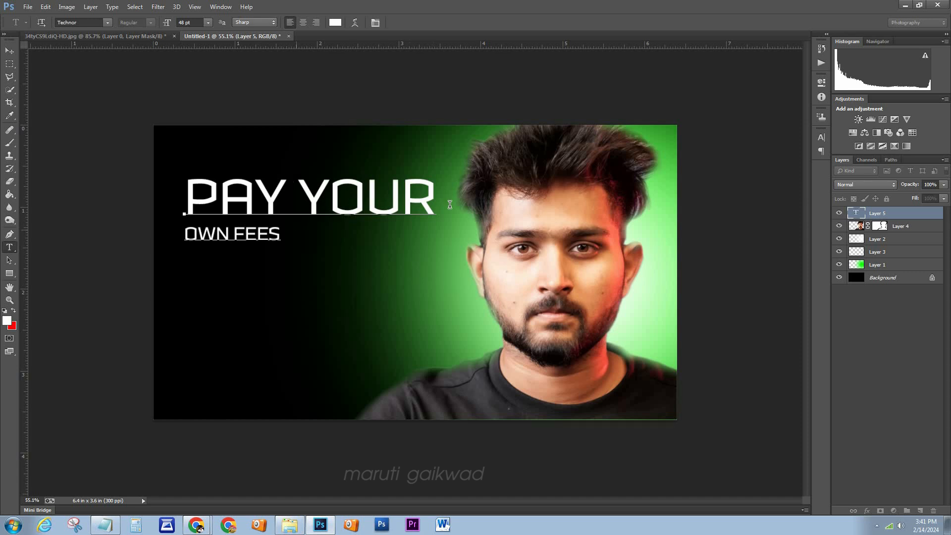
Delete the OWN FEES line from the text layer and move PAY YOUR slightly down and to the left.
drag(276, 238, 177, 240)
click(198, 238)
key(BackSpace)
drag(265, 238, 194, 239)
key(BackSpace)
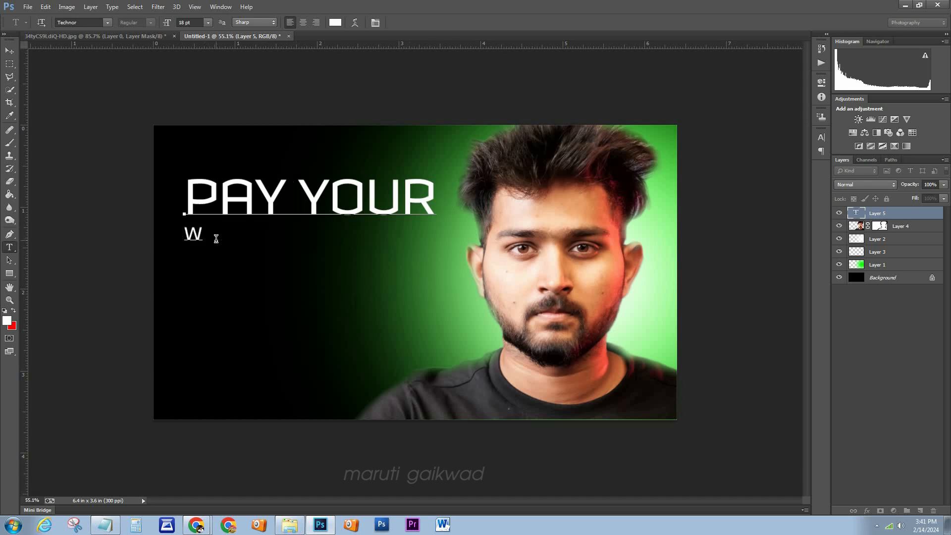
click(10, 51)
drag(252, 193, 239, 208)
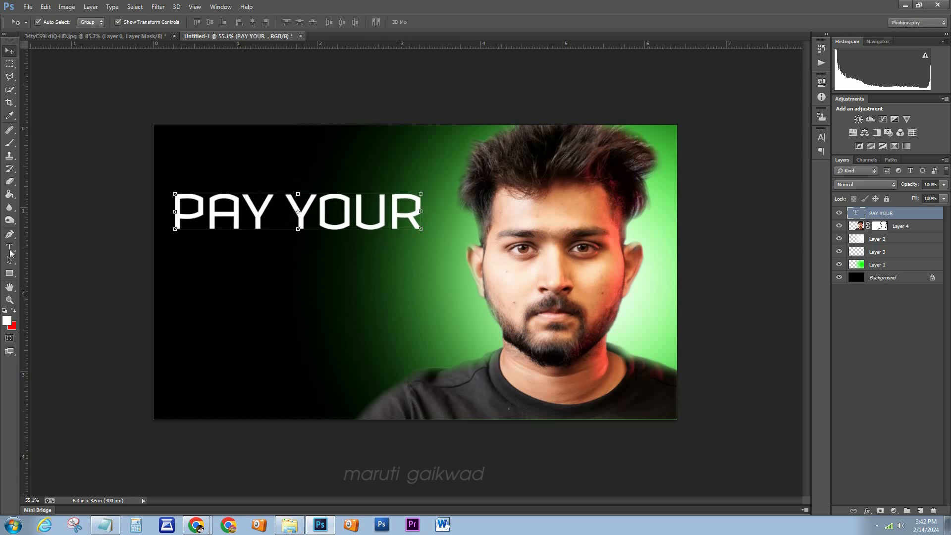
Enable an Outer Glow in the PAY YOUR layer's blending options.
right_click(874, 215)
click(749, 76)
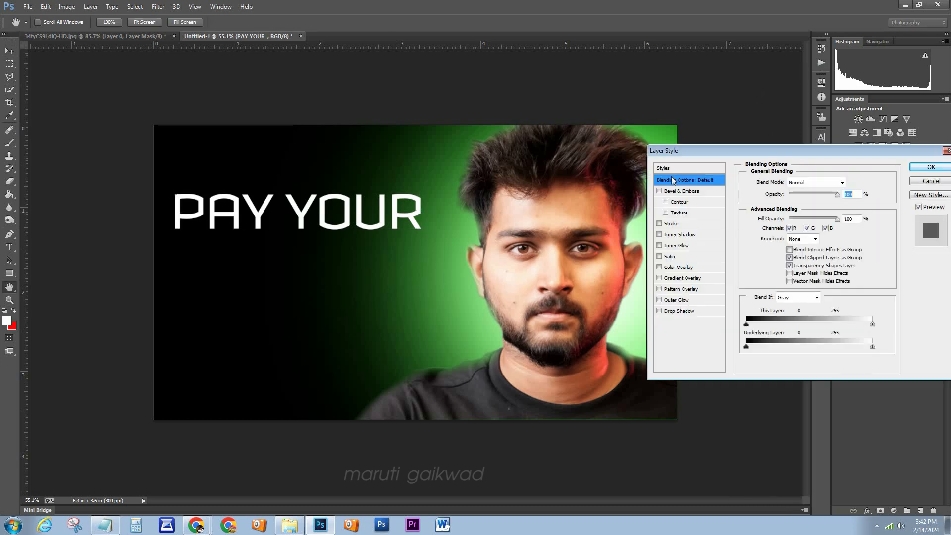
click(677, 300)
Try a bright green glow with Normal blend mode and an increased range, and reset the glow settings to default.
click(769, 217)
click(673, 130)
drag(469, 149, 485, 128)
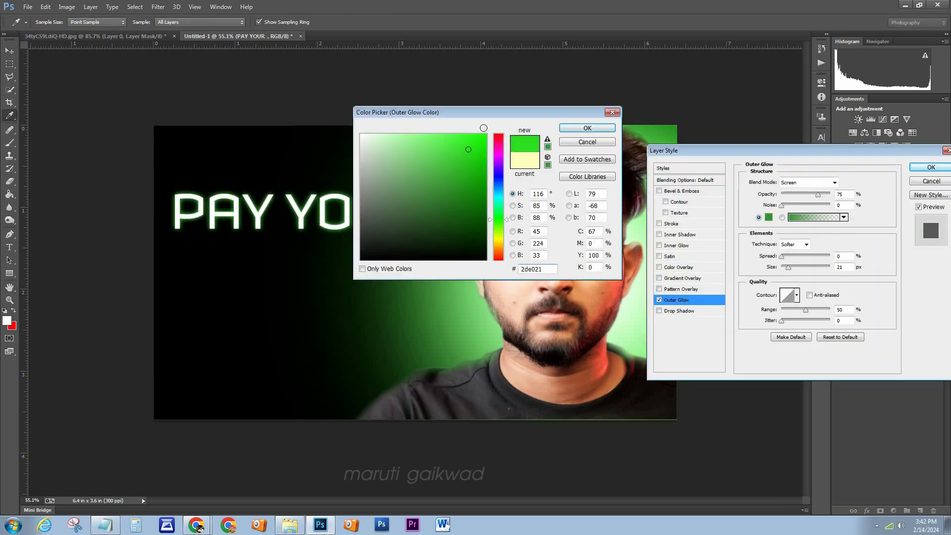
click(589, 127)
click(807, 182)
click(803, 191)
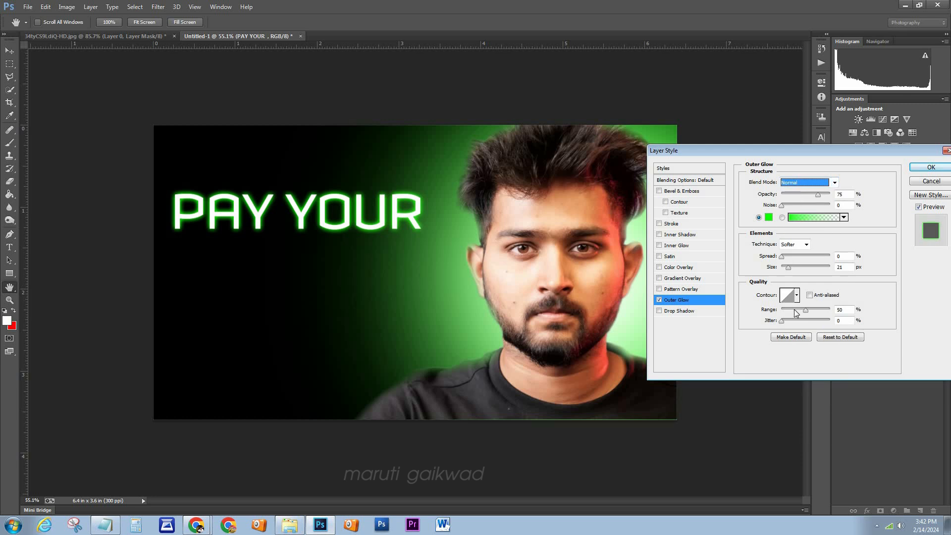
drag(804, 306, 829, 302)
click(830, 339)
Set the Outer Glow colour to bright green and increase the glow's size slightly.
click(769, 217)
click(669, 132)
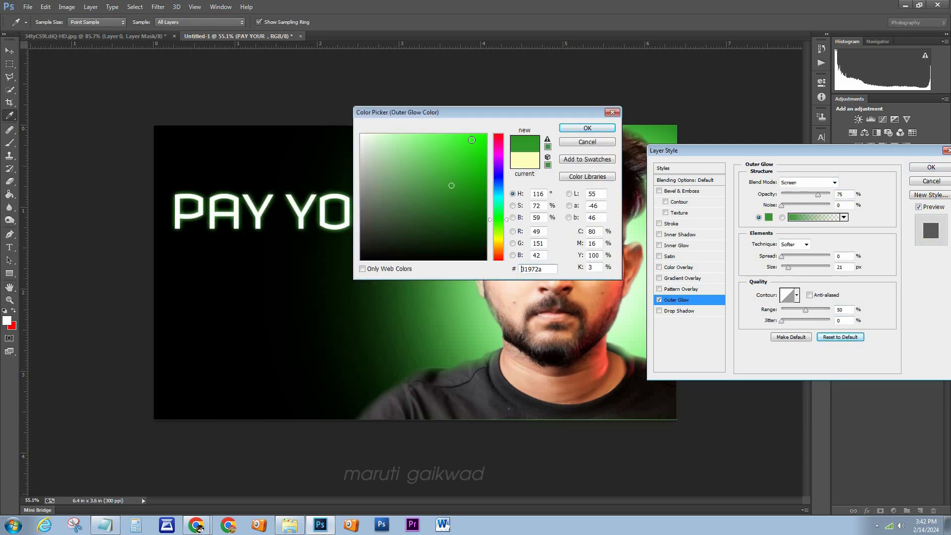
drag(469, 151, 486, 129)
click(589, 127)
drag(790, 271, 793, 271)
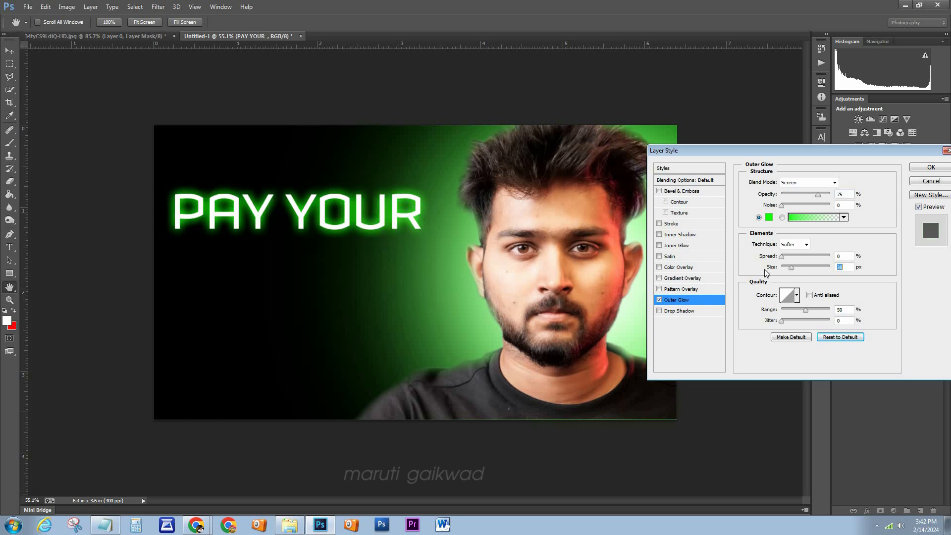
Try Bevel & Emboss on PAY YOUR, replace it with a Drop Shadow, and apply the layer style.
click(683, 191)
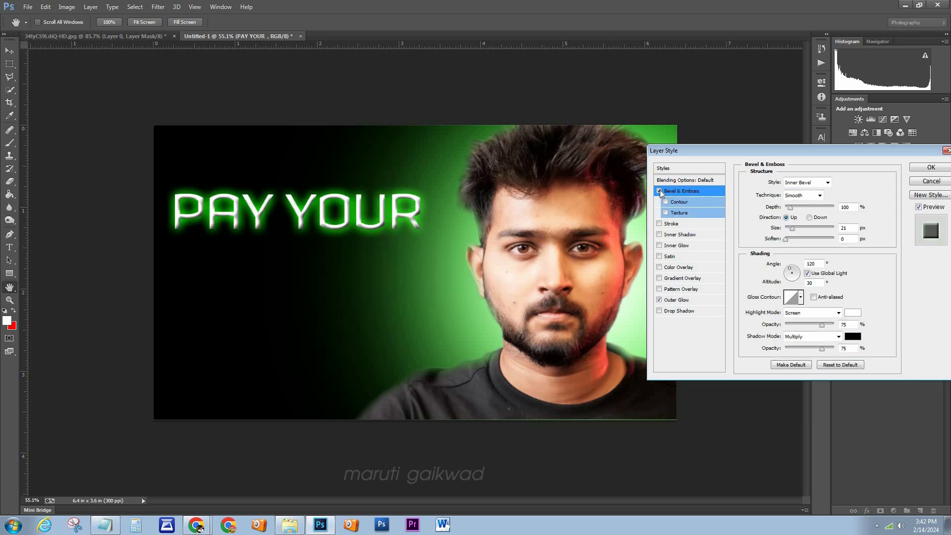
click(689, 310)
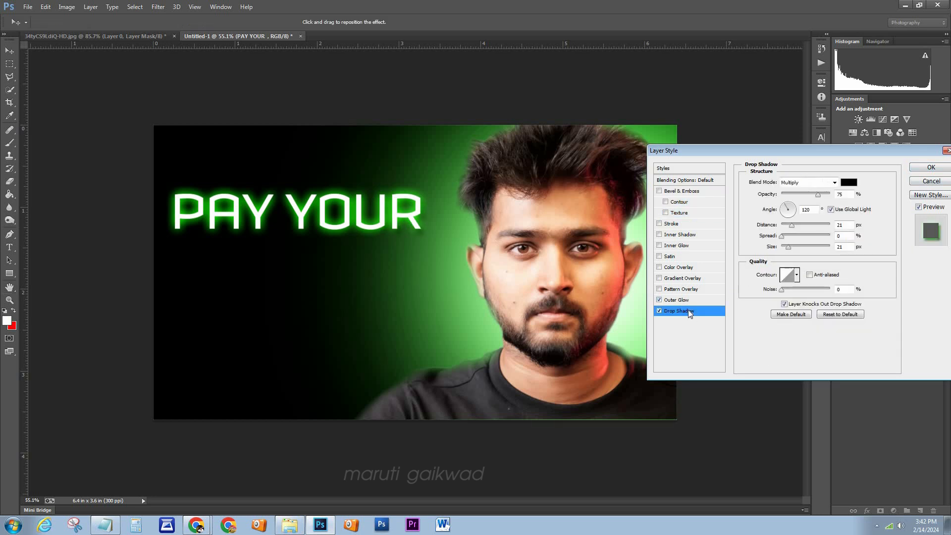
click(931, 167)
click(185, 300)
scroll(267, 221, down, 3)
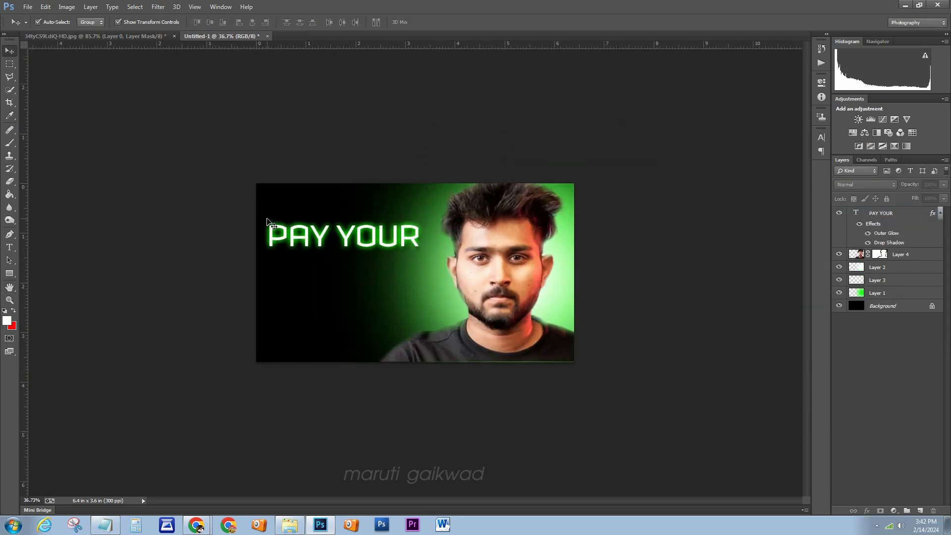
scroll(269, 219, up, 5)
scroll(269, 213, down, 3)
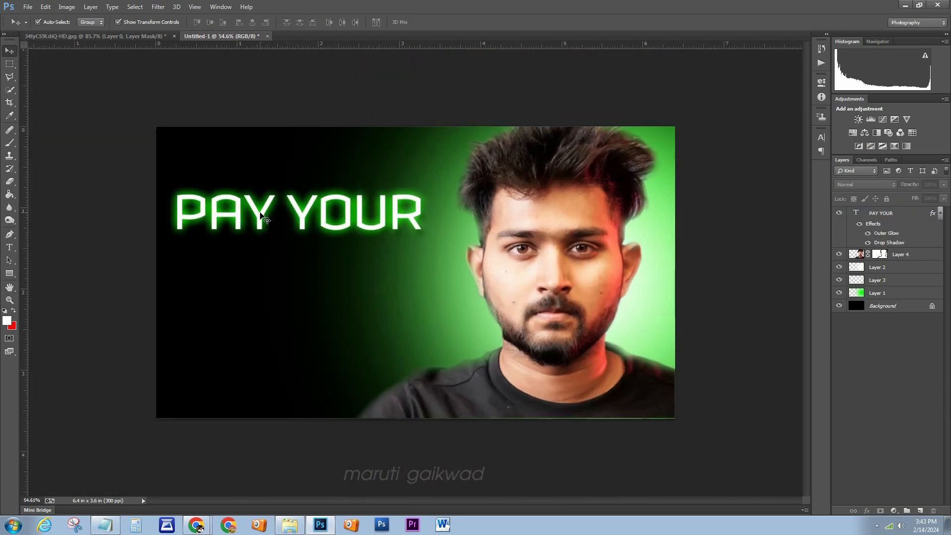
Skew the PAY YOUR text so it rises toward the portrait, and move it up in the dark area.
click(261, 216)
key(ctrl+t)
drag(174, 203, 176, 250)
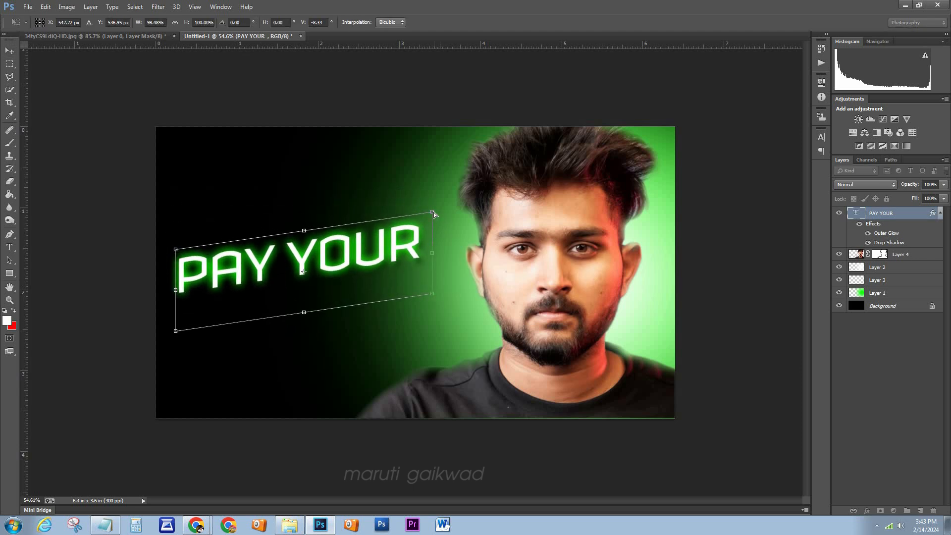
drag(433, 213, 431, 203)
key(Return)
drag(381, 250, 378, 202)
click(351, 227)
scroll(349, 222, down, 2)
scroll(346, 218, up, 5)
scroll(346, 218, down, 2)
key(super)
Add the text "own fees" on a new top layer below the PAY YOUR line.
click(9, 248)
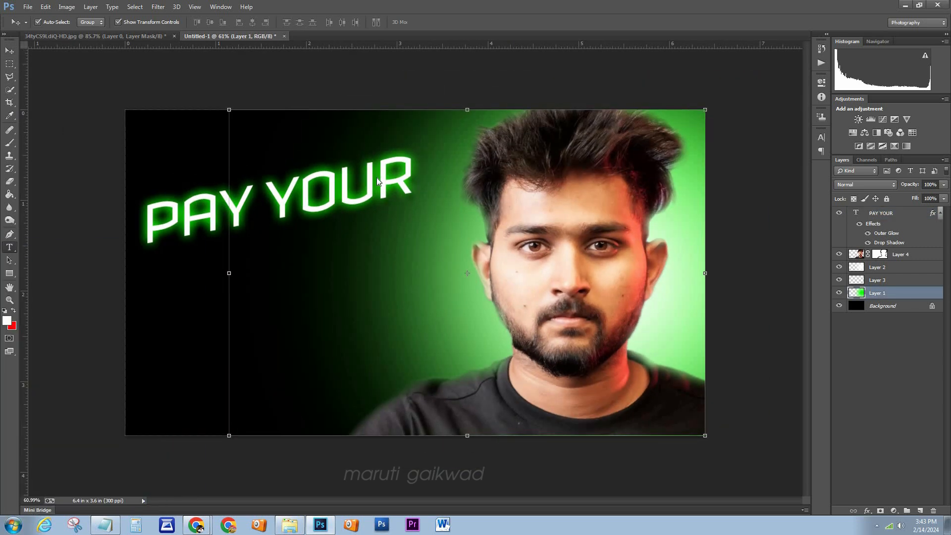
click(901, 215)
click(178, 303)
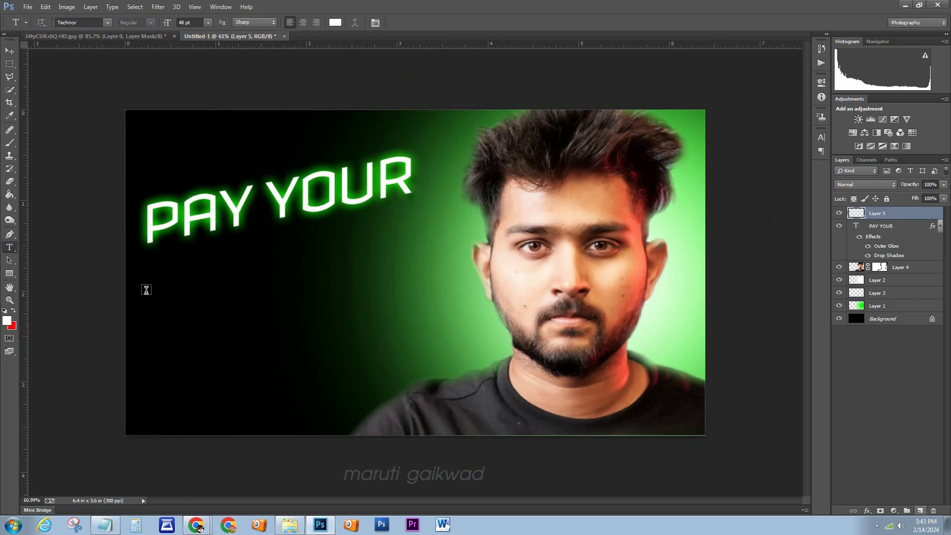
text(Own fees)
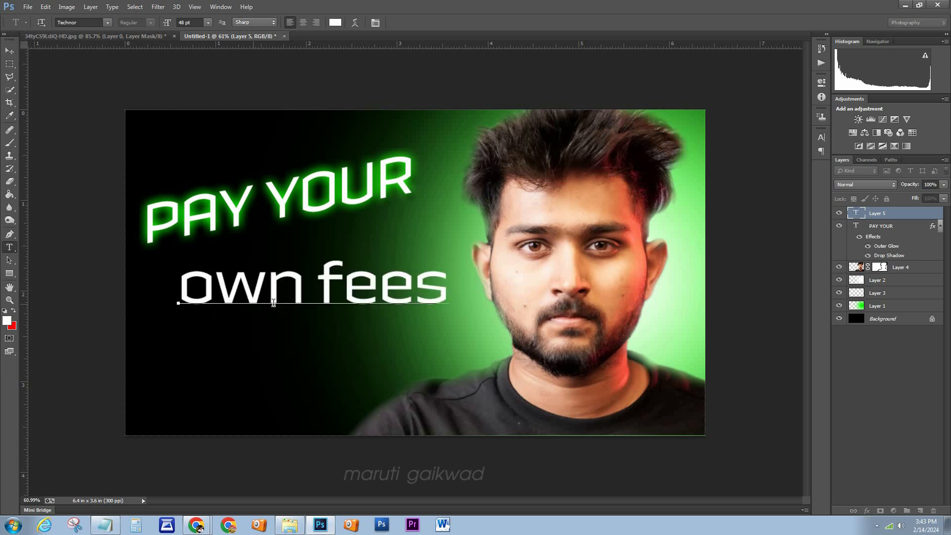
Change the font of the "own fees" text to Tanker.
key(ctrl+a)
click(96, 20)
key(Up)
key(Up)
key(Up)
key(Up)
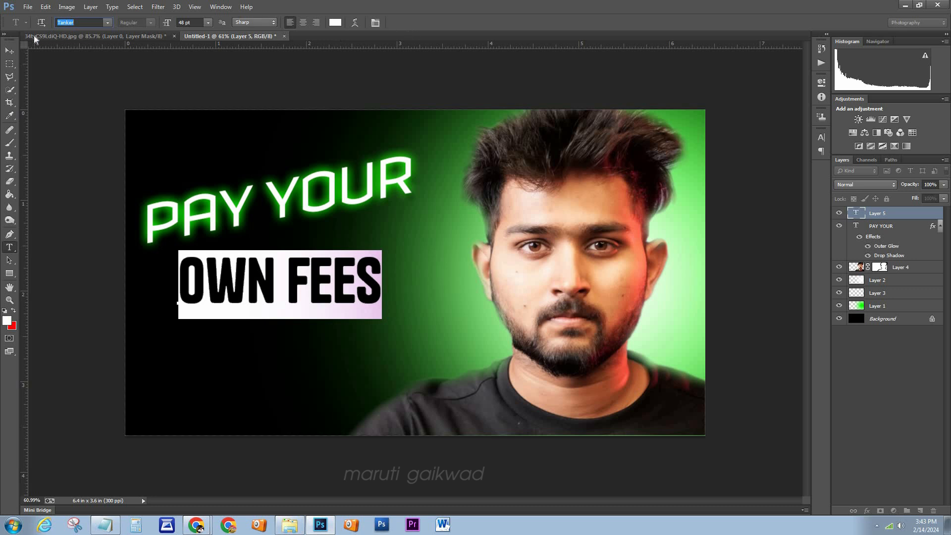
click(10, 51)
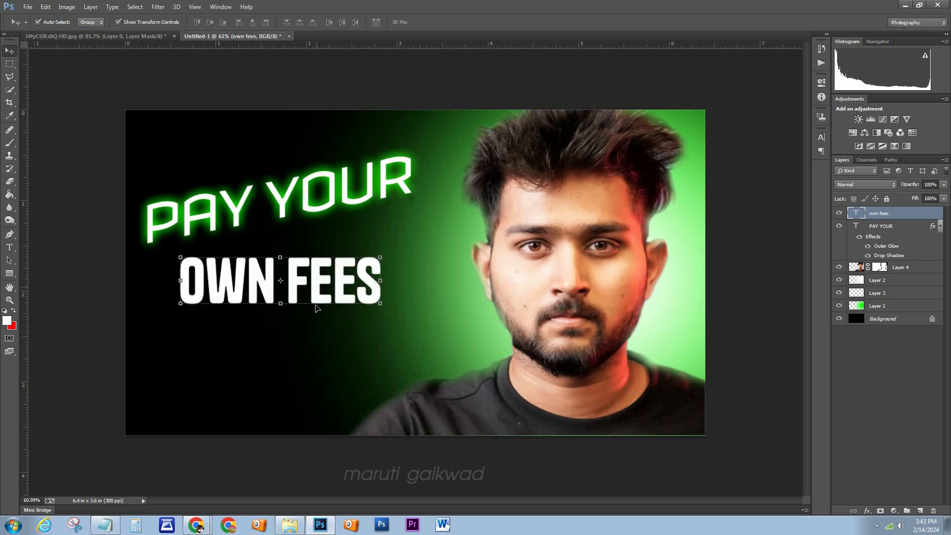
Move OWN FEES up close beneath PAY YOUR, and enlarge and reposition the PAY YOUR text.
drag(324, 287, 321, 276)
click(346, 190)
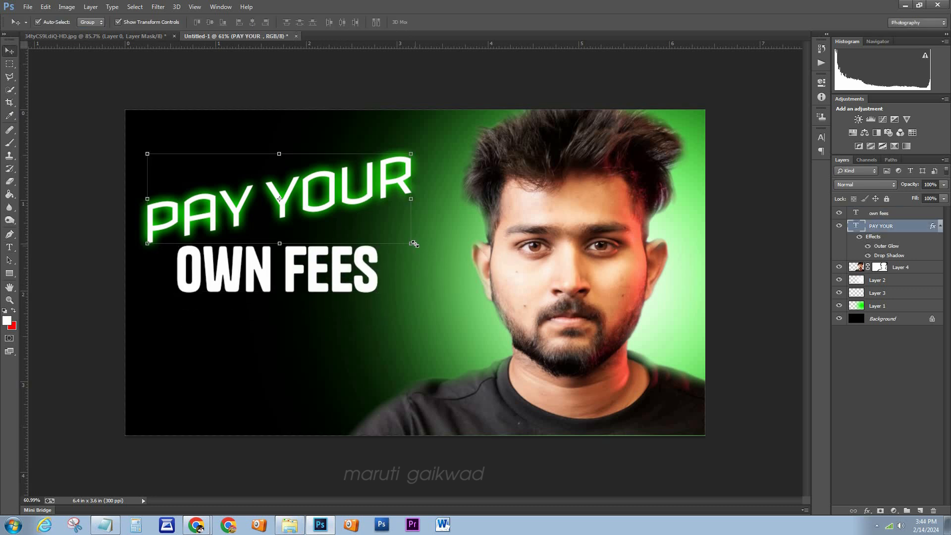
drag(415, 244, 439, 248)
drag(450, 285, 482, 302)
drag(393, 203, 350, 200)
key(Return)
click(355, 324)
scroll(349, 257, down, 2)
scroll(349, 254, up, 3)
scroll(348, 255, down, 1)
Nudge OWN FEES toward the portrait and scale PAY YOUR down to about 41.5 pt.
mouse_move(338, 278)
mouse_down()
mouse_move(350, 263)
mouse_move(349, 272)
mouse_up()
click(336, 296)
scroll(331, 280, down, 2)
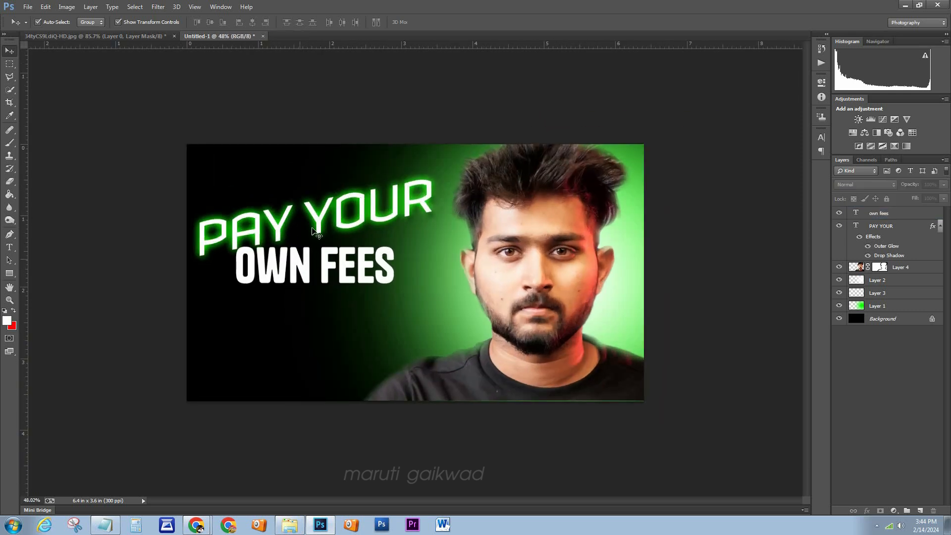
click(199, 246)
drag(449, 161, 390, 193)
key(Return)
Try the Tanker font on PAY YOUR and return the text to Technor.
click(9, 247)
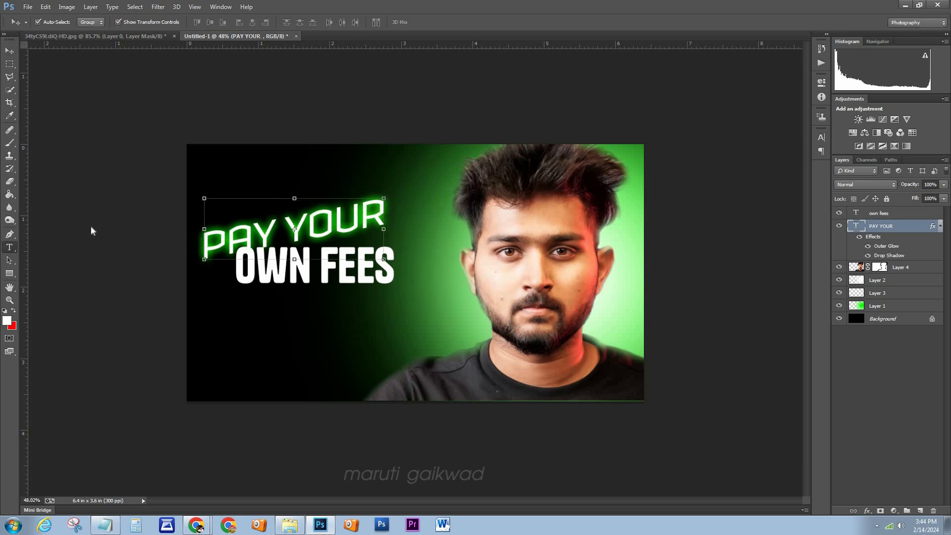
click(224, 239)
key(ctrl+a)
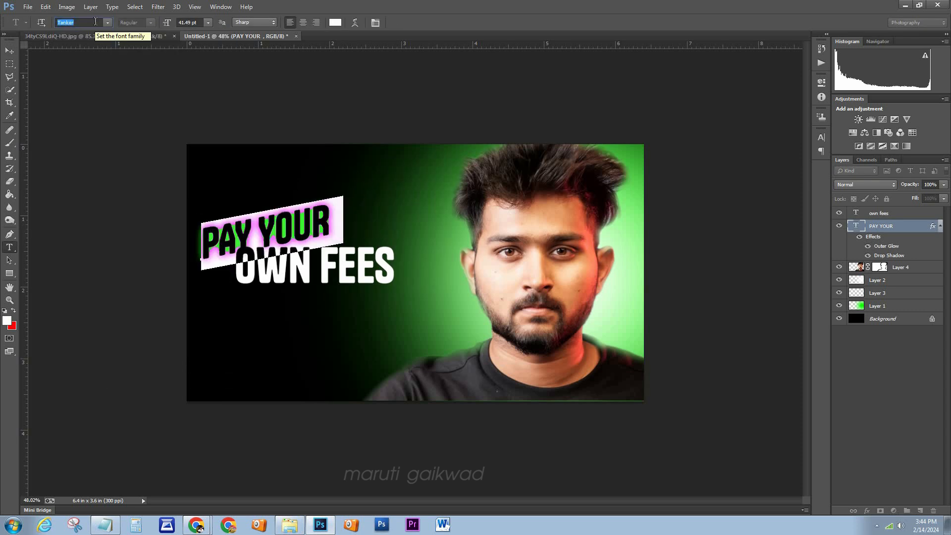
click(95, 22)
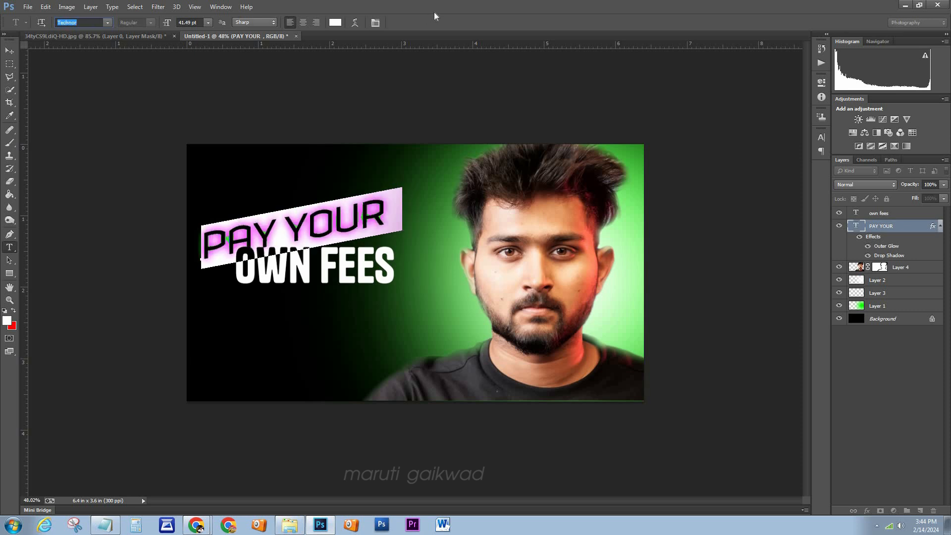
click(10, 51)
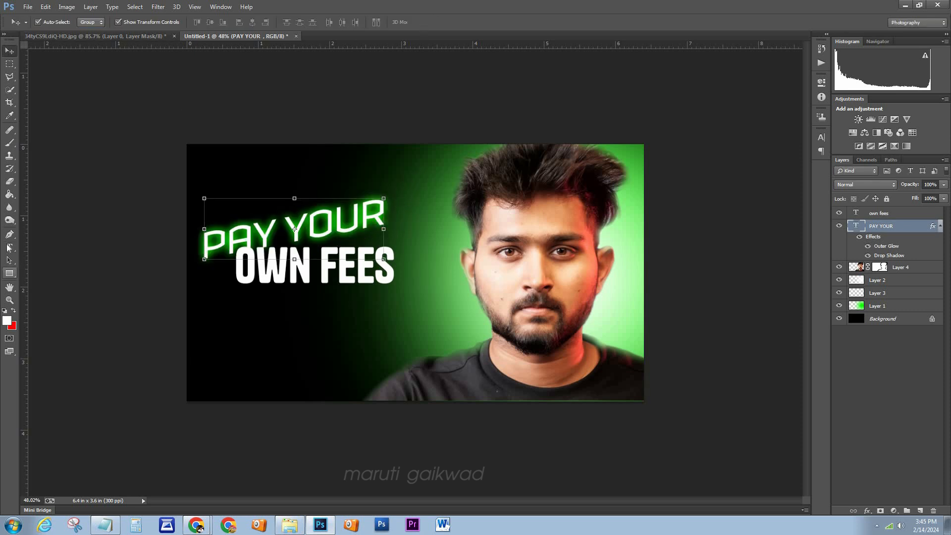
click(9, 248)
click(258, 234)
key(ctrl+a)
key(Escape)
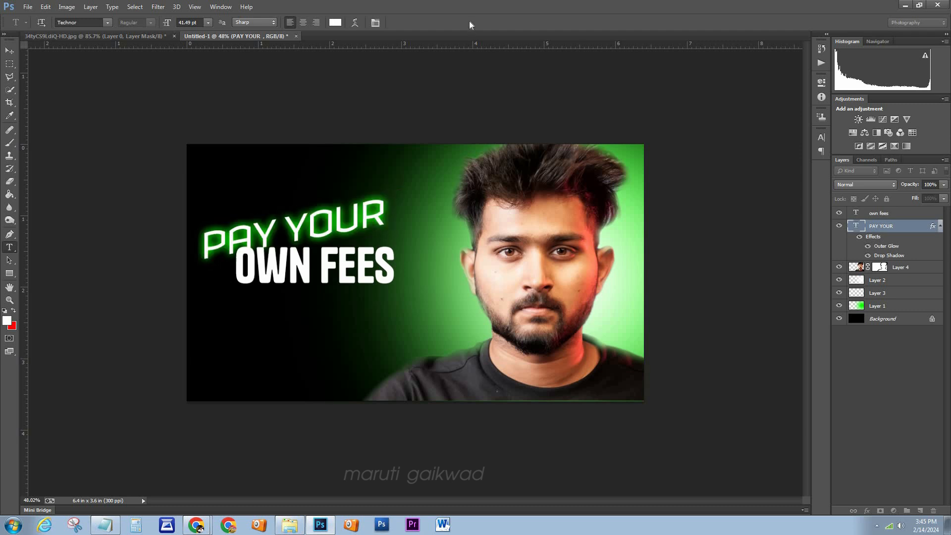
click(9, 52)
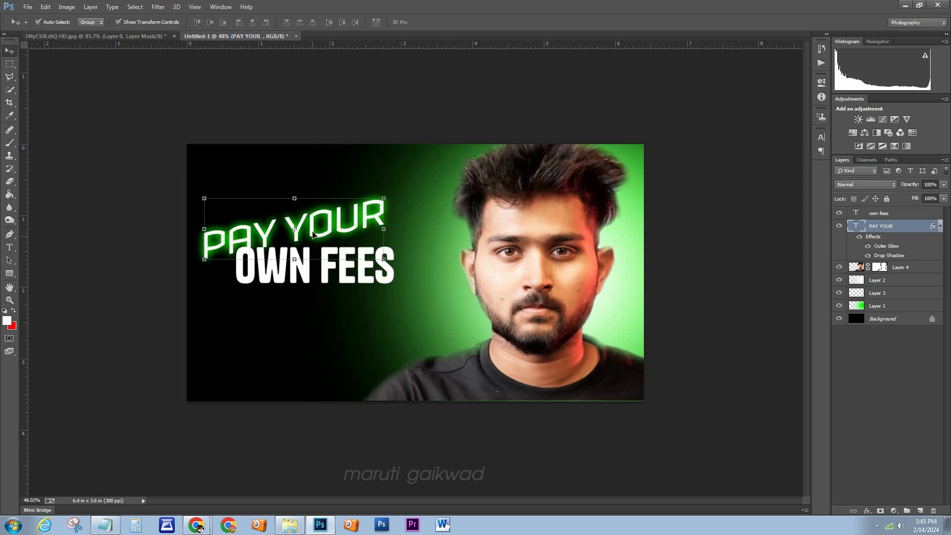
Move PAY YOUR slightly up and OWN FEES down to open a gap between the two lines.
drag(313, 235, 315, 225)
click(342, 280)
drag(386, 272, 386, 293)
Stretch the OWN FEES text wider, adjust its height, and place it below PAY YOUR in the dark area.
drag(394, 305, 442, 336)
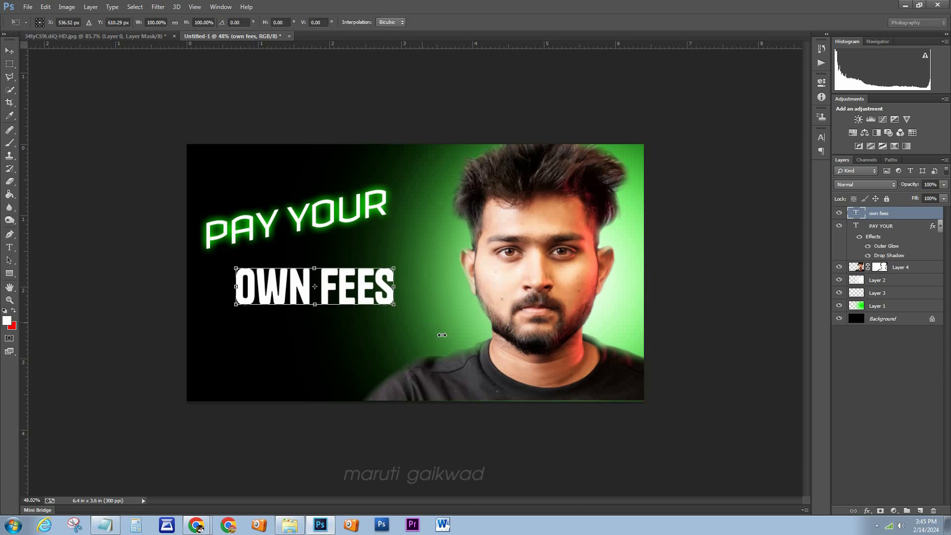
drag(394, 287, 459, 287)
drag(219, 289, 200, 288)
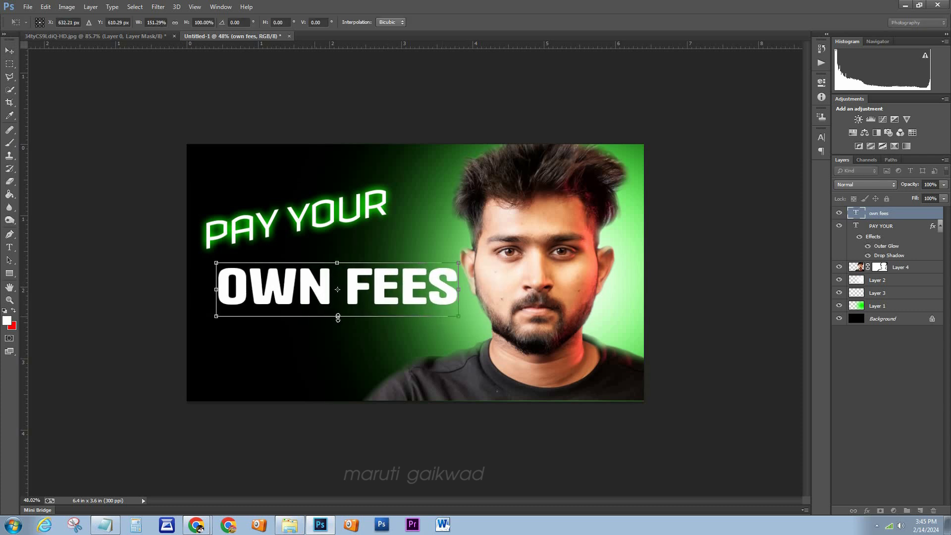
drag(337, 317, 337, 308)
key(Return)
click(412, 248)
drag(418, 288, 426, 280)
key(Return)
Scale PAY YOUR up to about 115% and align it just above the OWN FEES line.
drag(297, 221, 317, 228)
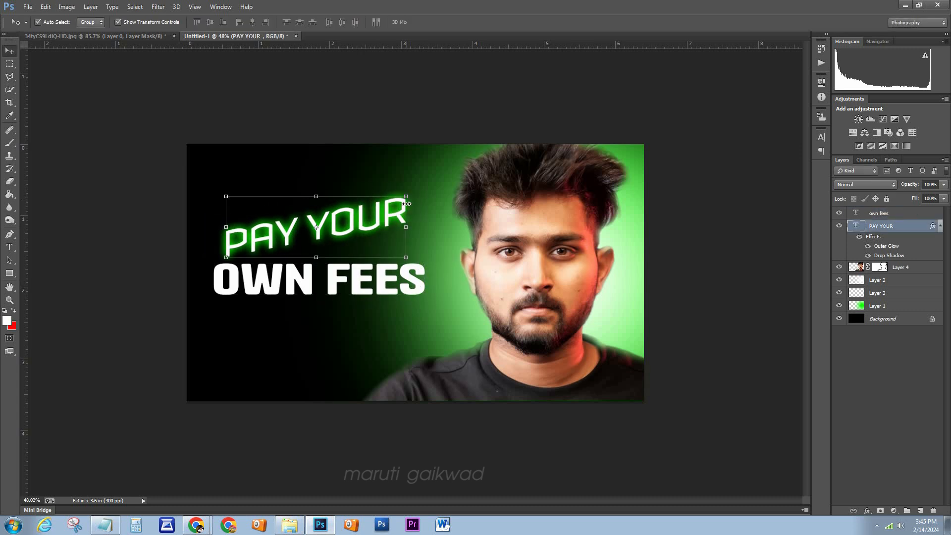
drag(408, 194, 451, 152)
drag(268, 243, 237, 257)
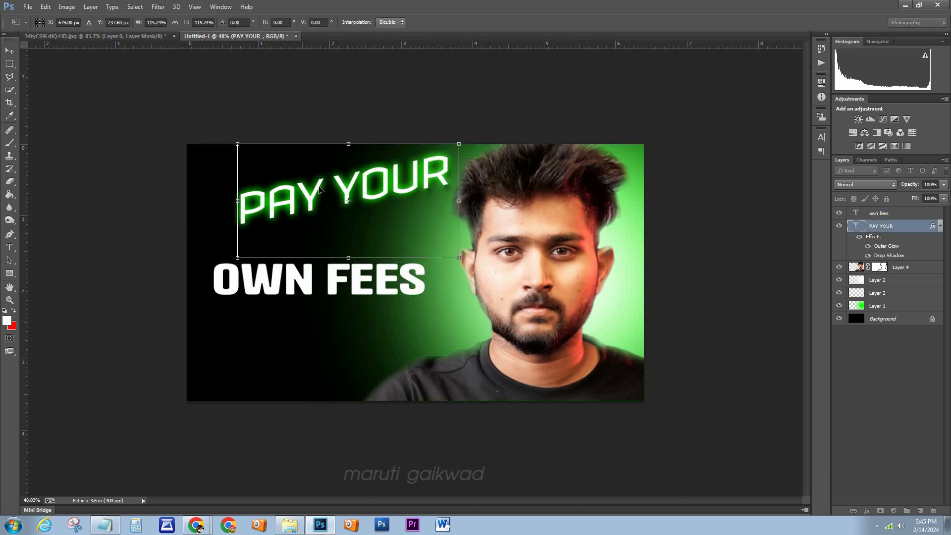
drag(340, 210, 308, 247)
key(Return)
click(307, 325)
scroll(332, 253, down, 5)
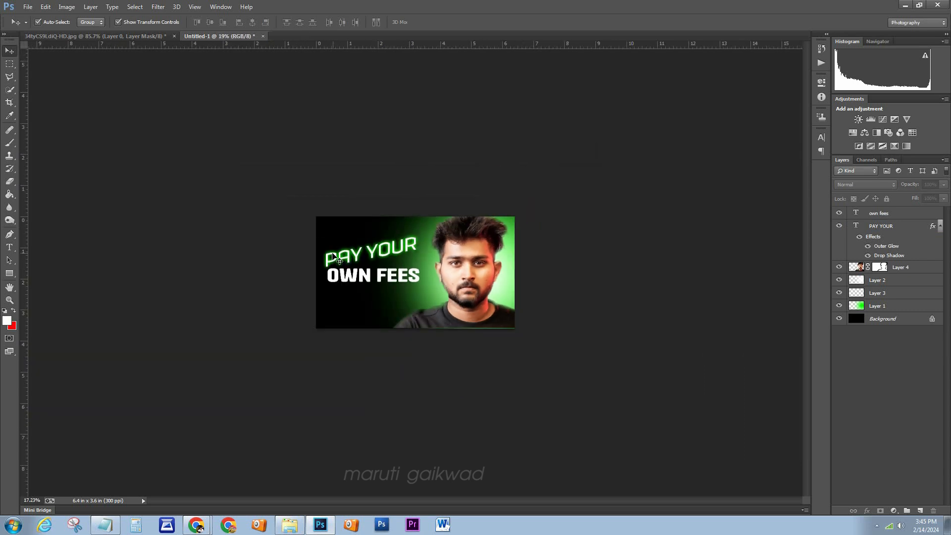
Straighten the slanted PAY YOUR text with a free transform so it sits level above OWN FEES.
scroll(334, 255, up, 4)
click(360, 261)
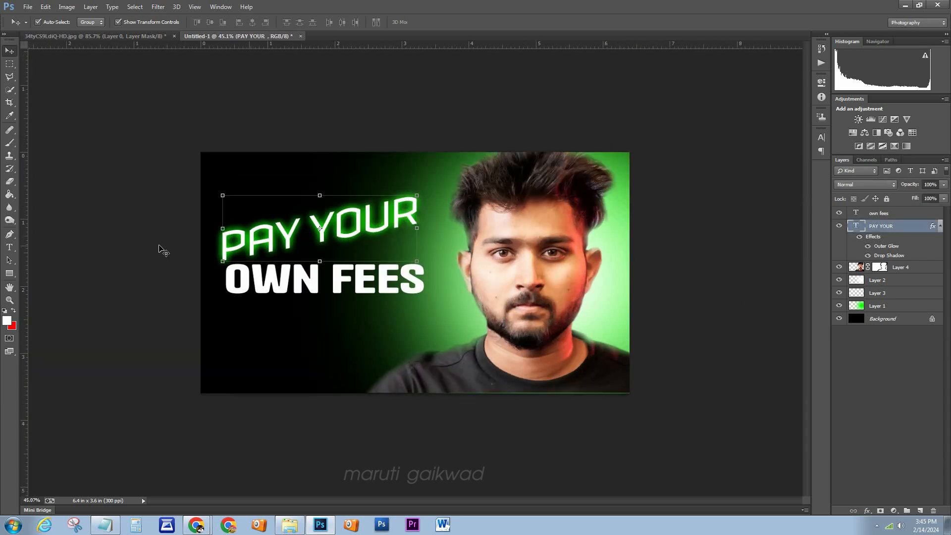
drag(222, 197, 220, 169)
drag(217, 266, 211, 229)
key(Return)
Resize the levelled PAY YOUR line and place it just above OWN FEES, centring OWN FEES beneath it.
key(ctrl+t)
drag(321, 186, 333, 233)
drag(436, 276, 423, 251)
key(Return)
drag(376, 288, 359, 280)
click(369, 332)
scroll(369, 332, down, 3)
scroll(369, 332, up, 5)
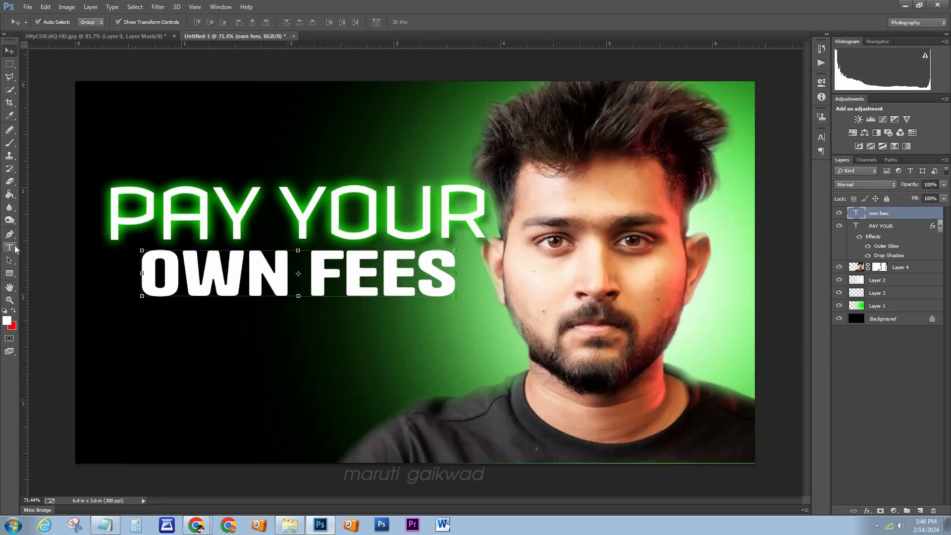
Set the OWN FEES font size to 36 pt and recentre the line under PAY YOUR.
key(ctrl+a)
click(208, 23)
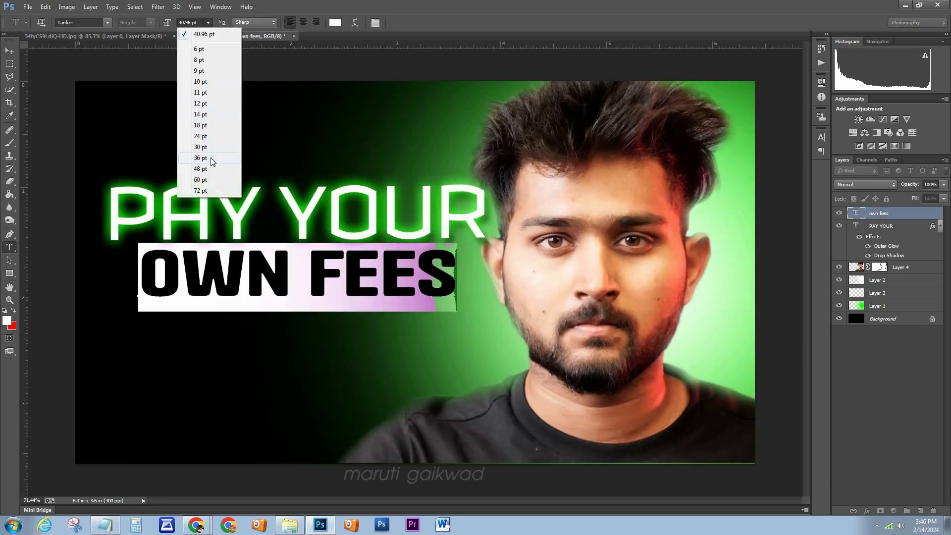
click(211, 161)
drag(410, 266, 339, 280)
click(293, 321)
scroll(287, 280, down, 4)
scroll(317, 275, up, 1)
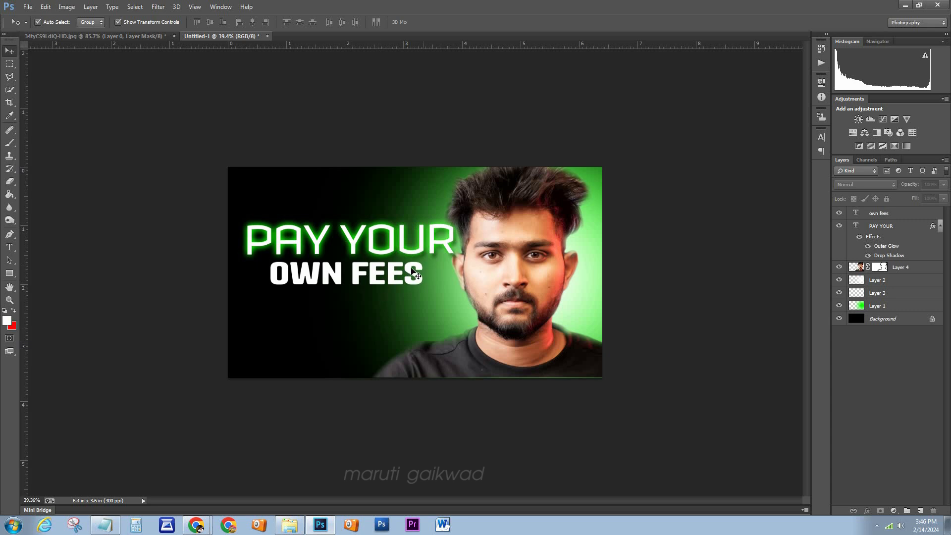
Add an Outer Glow to OWN FEES in red (ff0000) with Normal blend mode and an enlarged glow size.
right_click(870, 219)
click(784, 77)
click(676, 300)
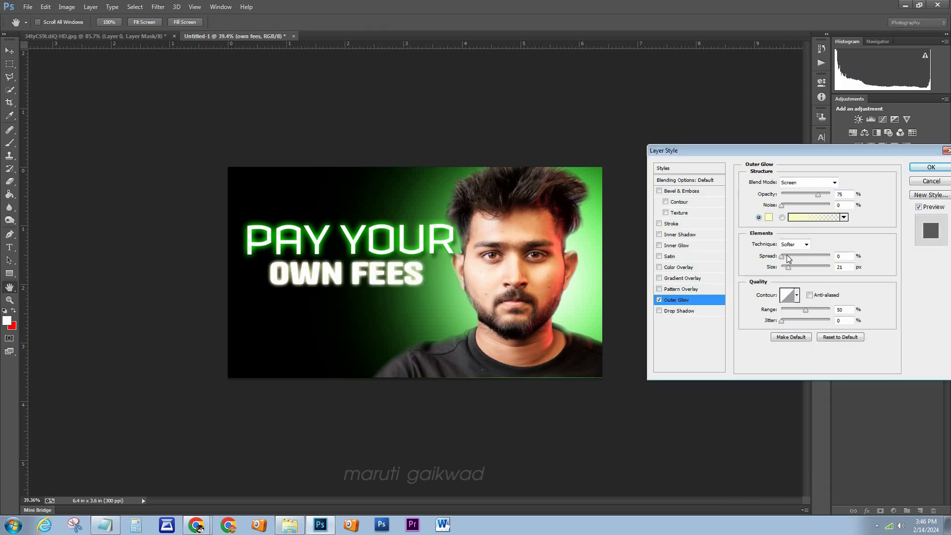
click(768, 217)
click(499, 134)
drag(481, 140, 489, 128)
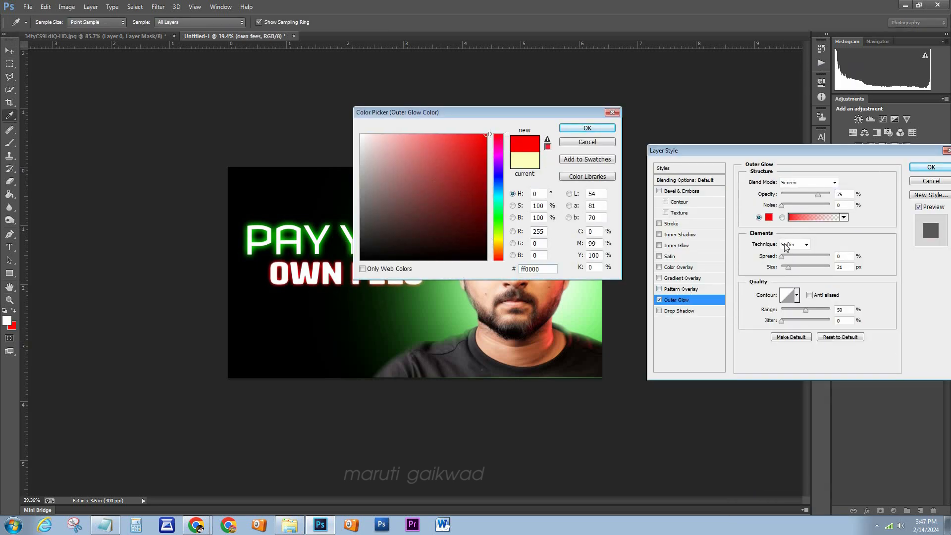
click(601, 130)
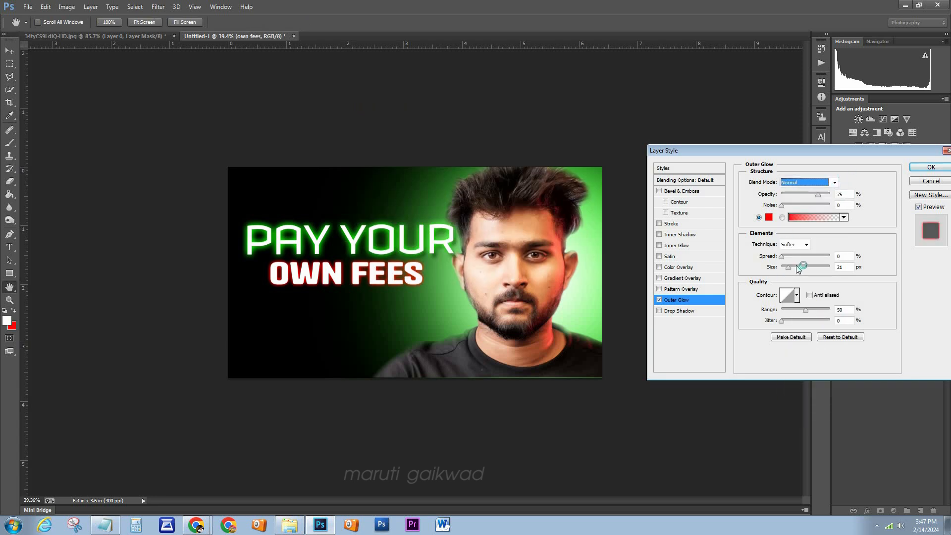
key(Return)
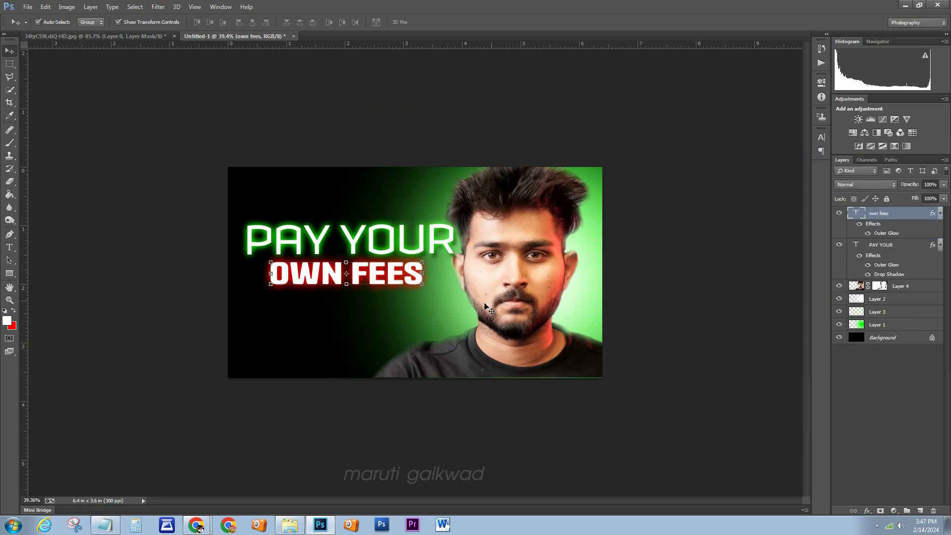
click(391, 321)
click(334, 324)
scroll(351, 286, up, 7)
scroll(351, 288, down, 5)
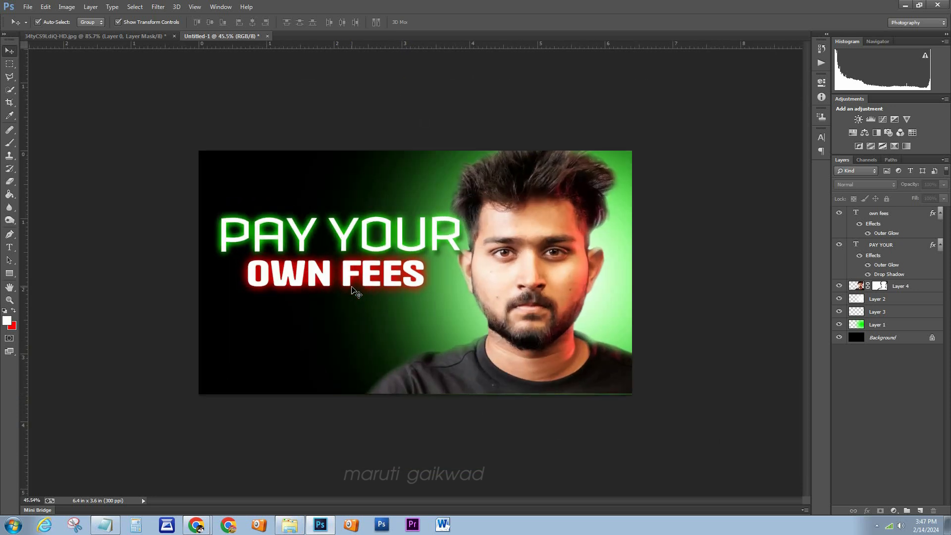
Move OWN FEES slightly down and shift PAY YOUR a little towards the canvas's left edge.
drag(332, 271, 327, 283)
click(356, 248)
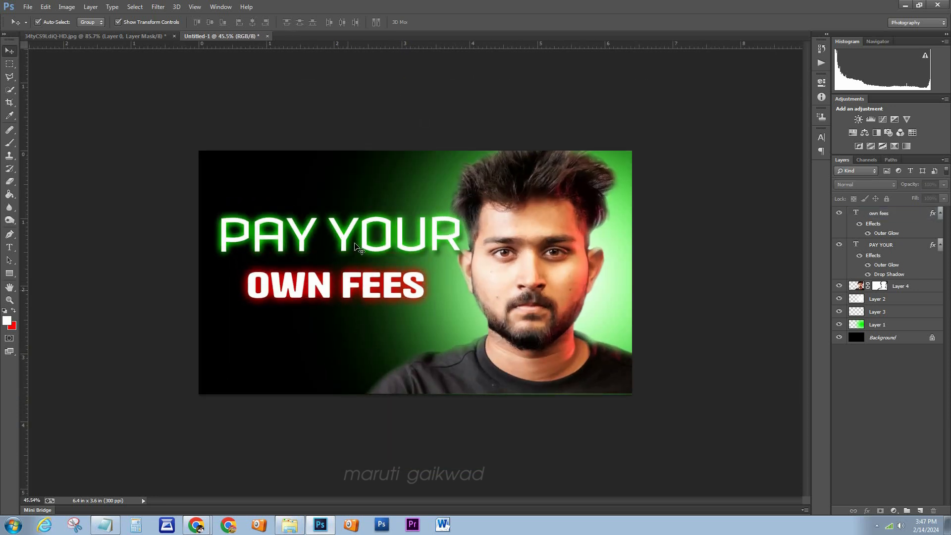
drag(344, 246, 339, 241)
key(ctrl+t)
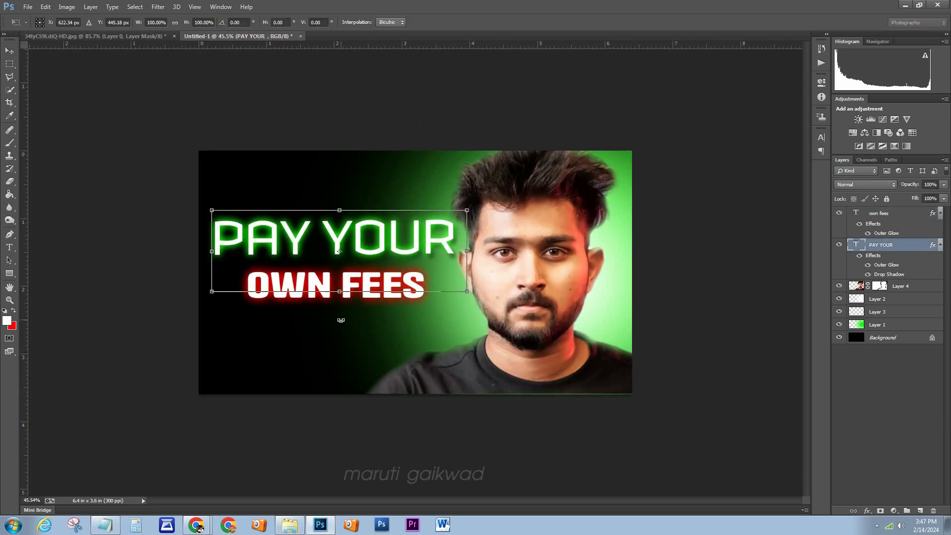
key(Return)
Place the pngwing.com flying dollar bills image from the Downloads folder into the thumbnail.
click(288, 522)
click(42, 95)
right_click(597, 169)
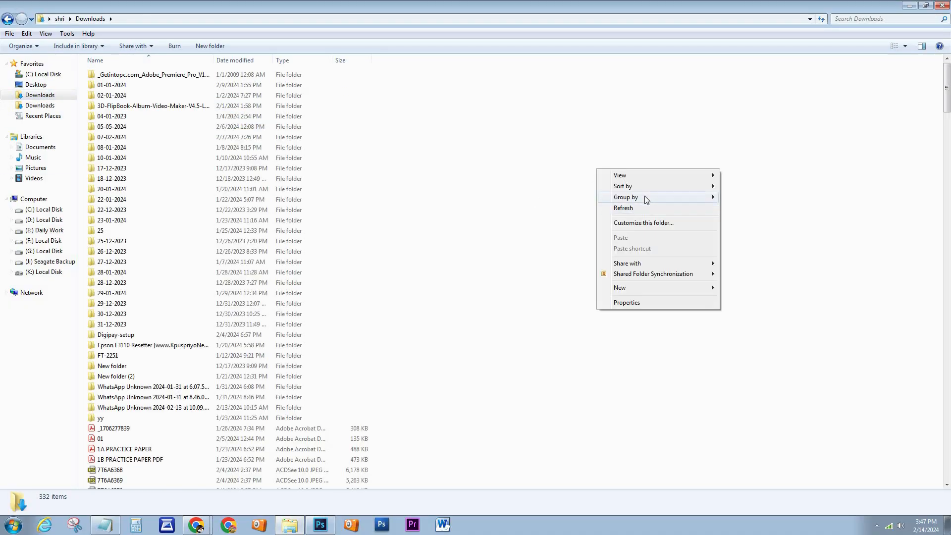
mouse_move(646, 199)
click(743, 209)
scroll(269, 153, up, 2)
drag(135, 78, 317, 224)
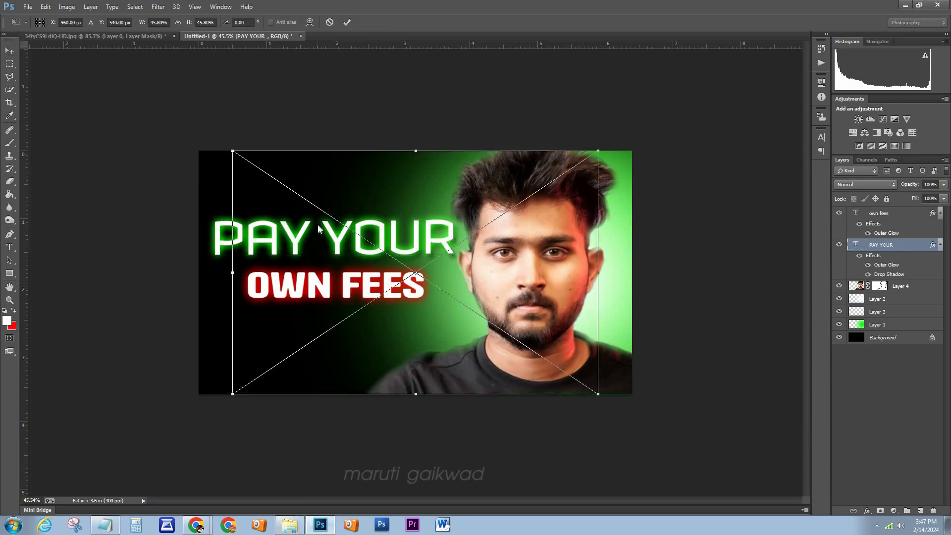
key(Return)
Move the pngwing.com layer between Layer 2 and Layer 3 so the bills lie behind the portrait and text.
drag(433, 245, 378, 251)
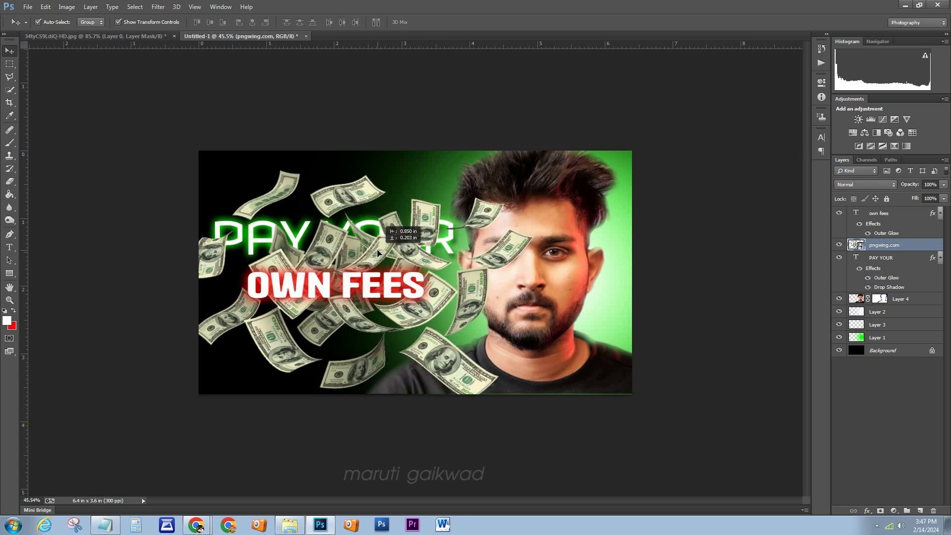
drag(896, 324, 894, 324)
drag(362, 328, 352, 365)
Scale the dollar bills down to about 25% and place them behind the portrait's shoulder.
drag(526, 436, 240, 264)
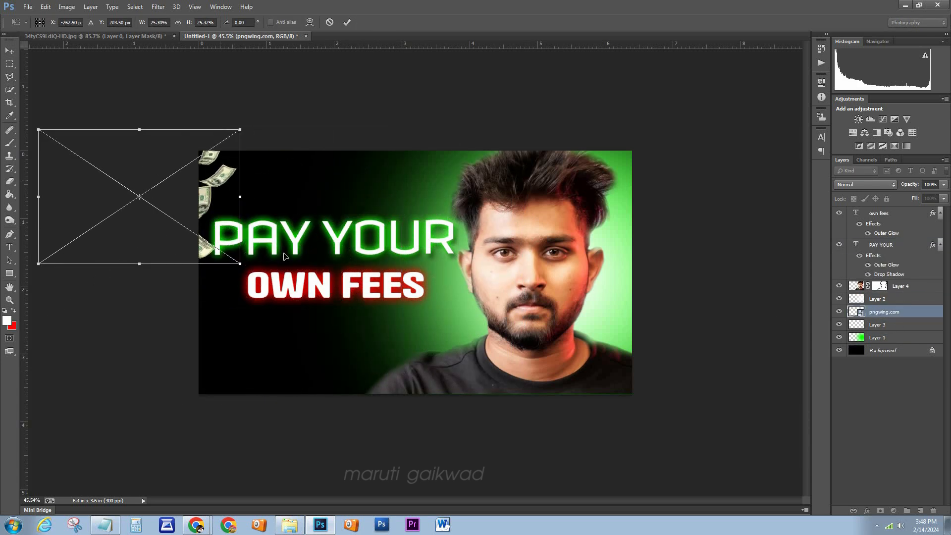
drag(220, 178, 512, 341)
key(Return)
click(454, 336)
click(281, 363)
Enlarge the dollar bills to about 38% and position them below the title, beside the portrait's shoulder.
key(ctrl+t)
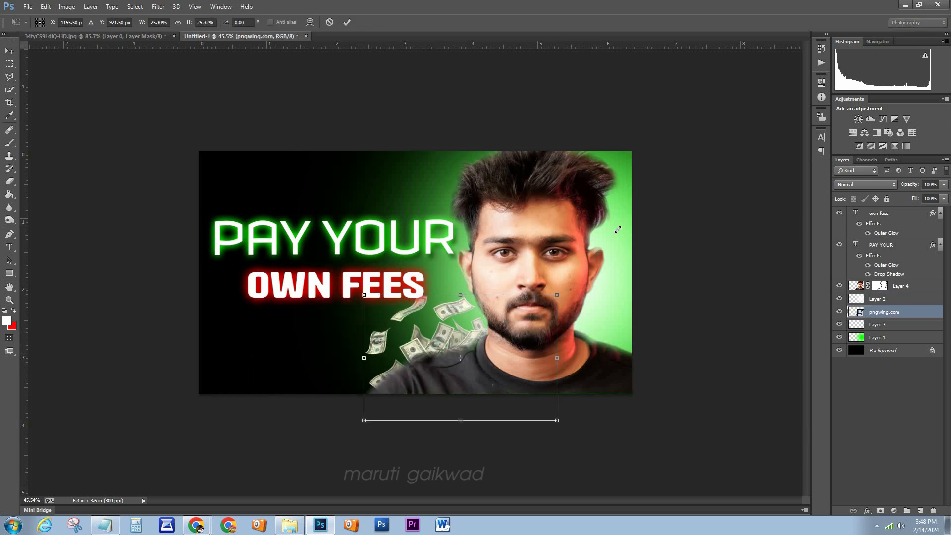
drag(556, 298, 662, 223)
drag(433, 310, 308, 352)
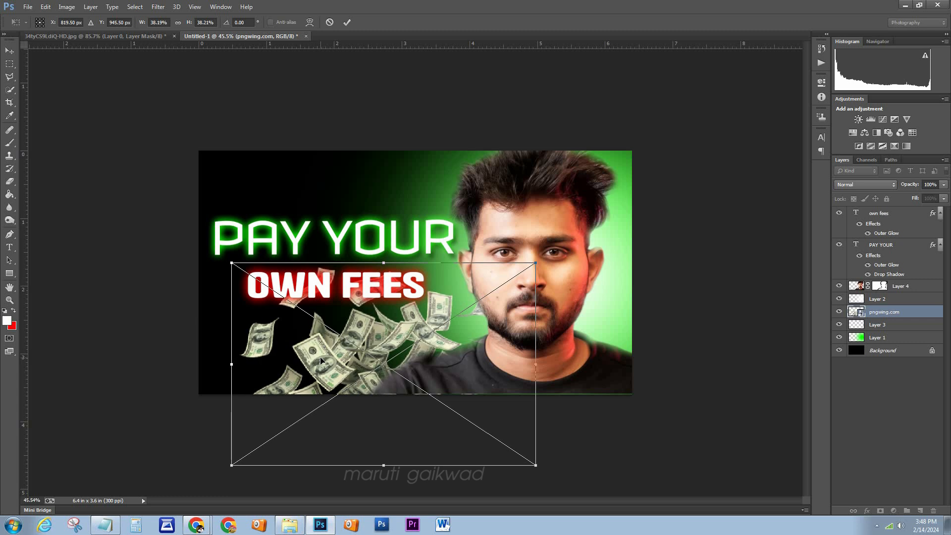
key(Return)
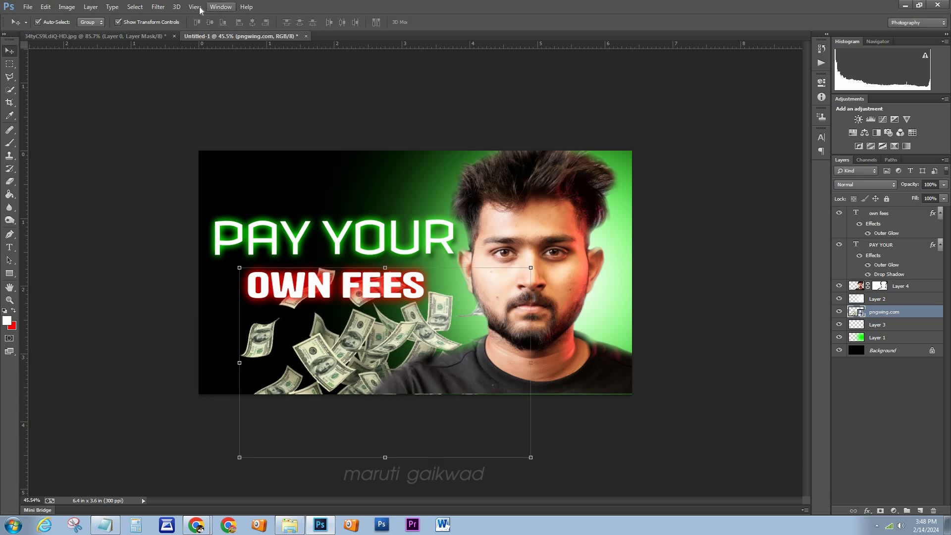
Apply a Gaussian Blur with a radius of about 1.3 pixels to the dollar bills.
click(158, 7)
mouse_move(198, 125)
click(310, 196)
drag(678, 323, 658, 322)
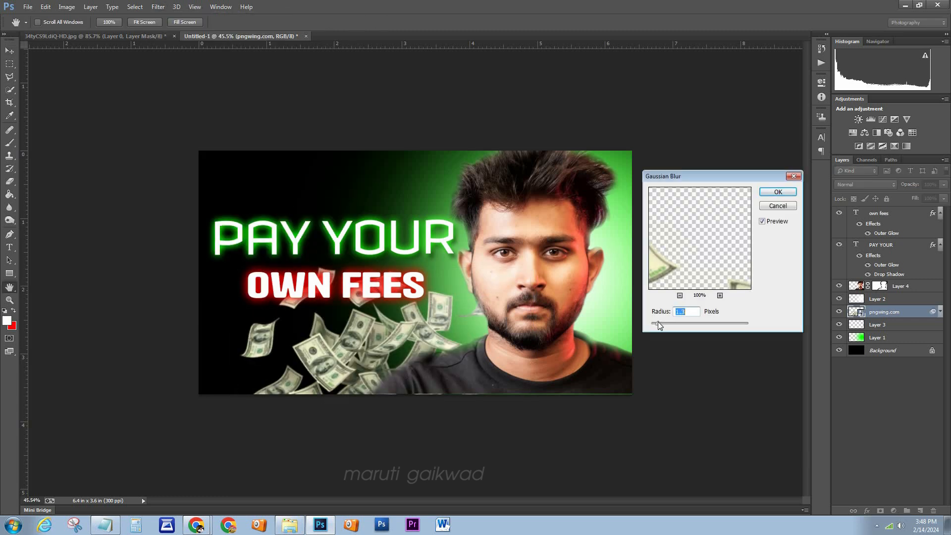
key(Return)
Reposition the dollar bills along the canvas's lower edge and move PAY YOUR and OWN FEES up to clear them.
drag(310, 329, 336, 354)
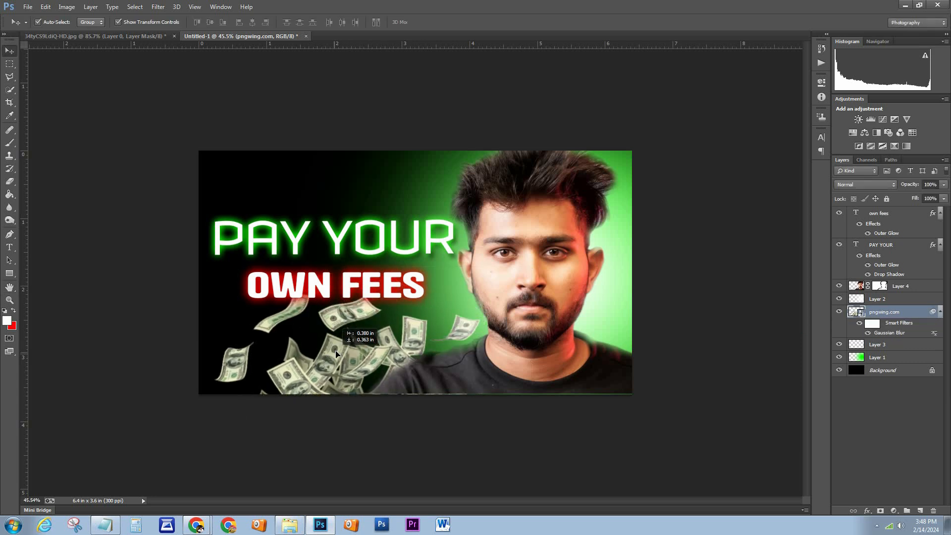
drag(277, 243, 276, 213)
drag(310, 289, 297, 251)
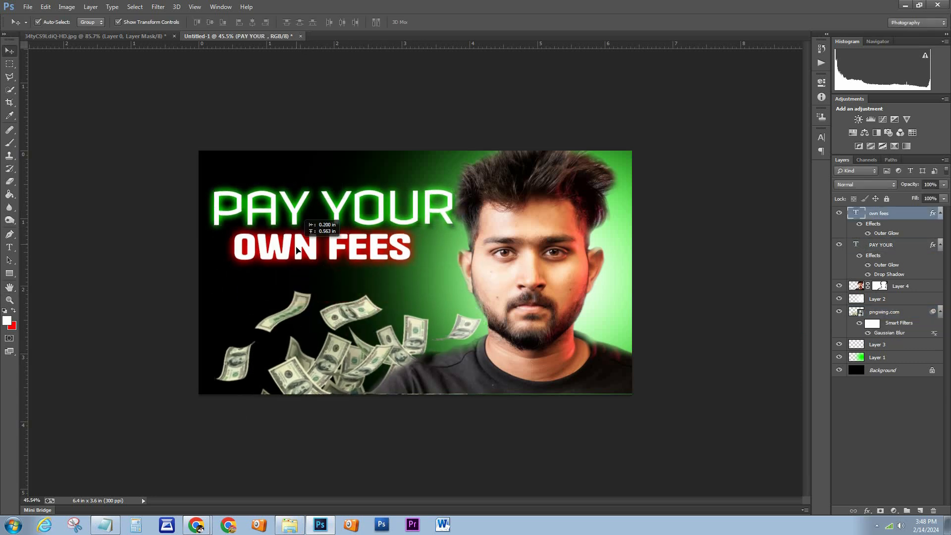
click(695, 282)
scroll(622, 237, up, 2)
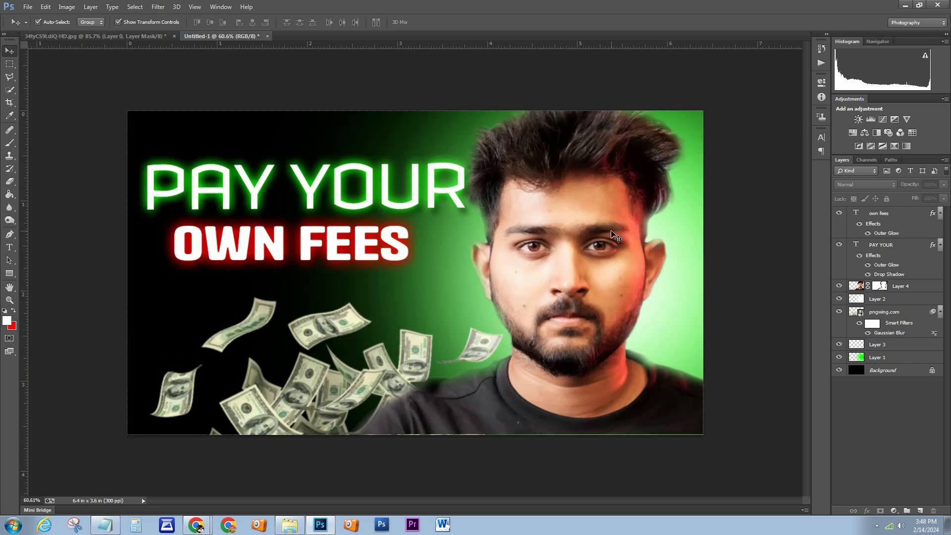
Create a new layer and paint a soft red glow in the canvas's lower-left corner with a 1200 px brush.
key(ctrl+shift+alt+n)
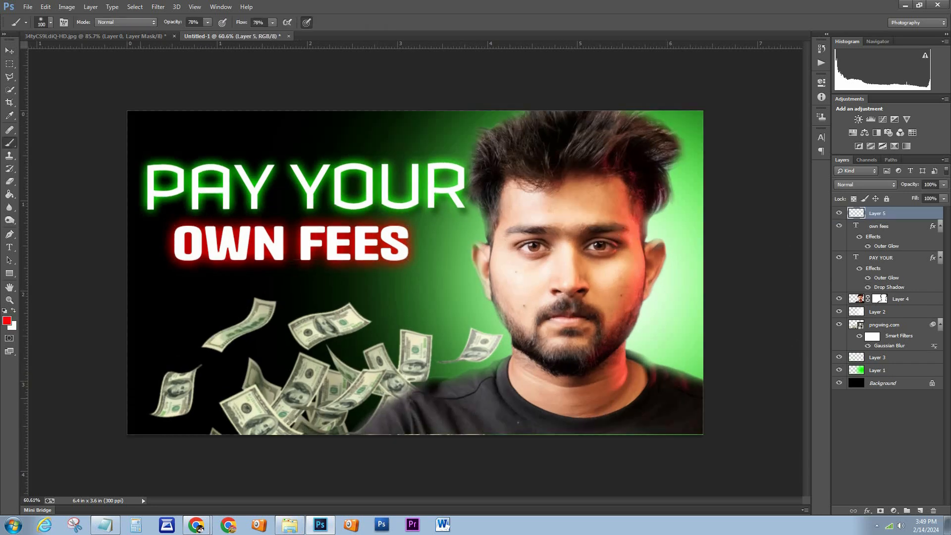
click(48, 434)
key(ctrl+z)
click(140, 382)
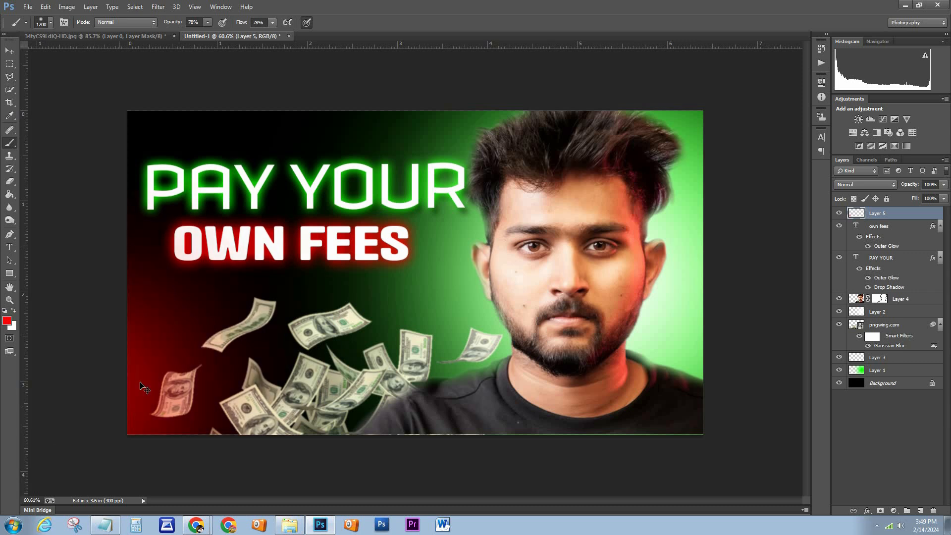
Set the foreground colour to blue (3a06fa) and paint a soft glow in the canvas's upper-left corner.
key(ctrl+minus)
key(ctrl+minus)
scroll(150, 372, up, 1)
click(7, 321)
click(499, 171)
click(586, 128)
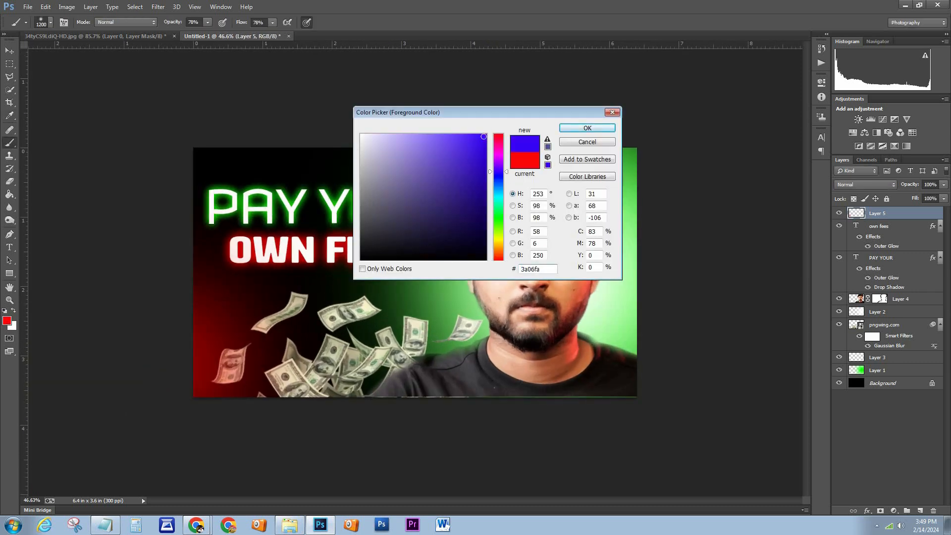
click(231, 90)
scroll(157, 230, down, 2)
scroll(157, 230, up, 1)
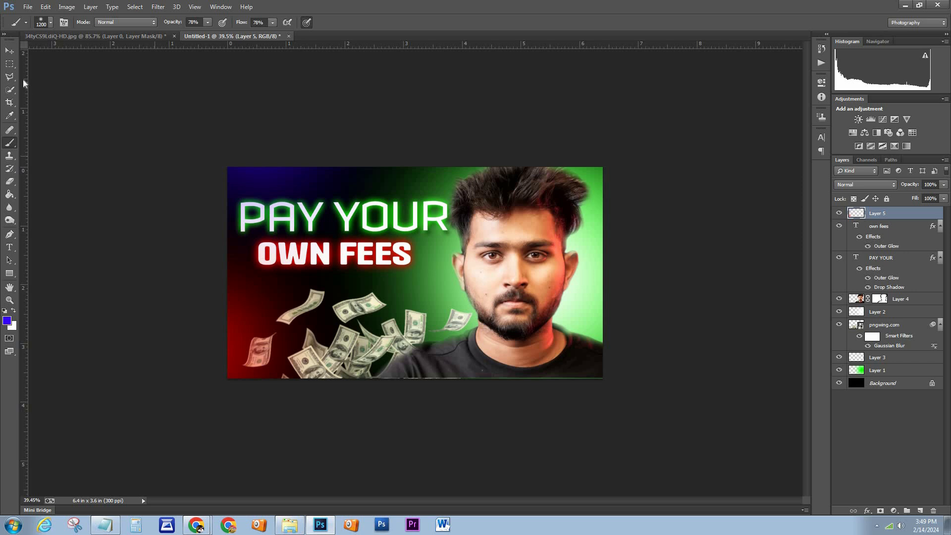